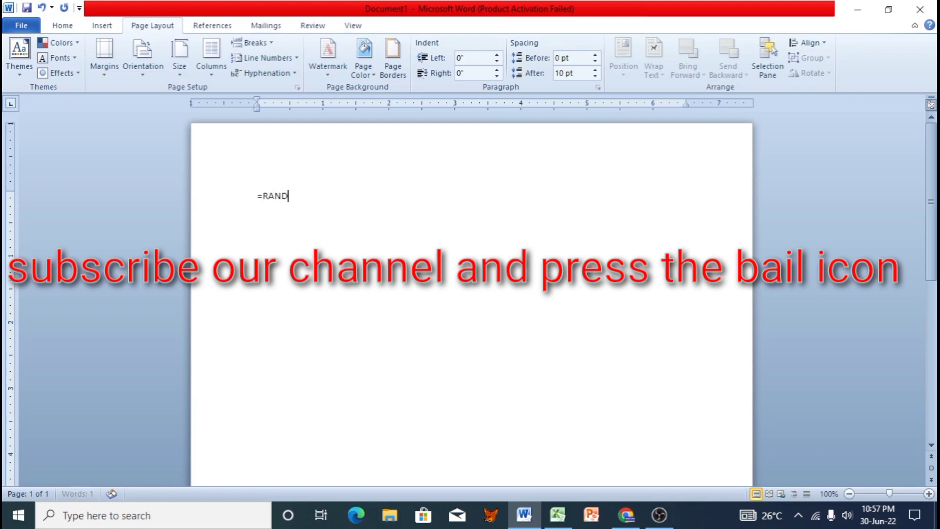
# - Generate three RAND sample paragraphs, enlarge their font two steps and justify them
pyautogui.write(')')
pyautogui.press('Return')
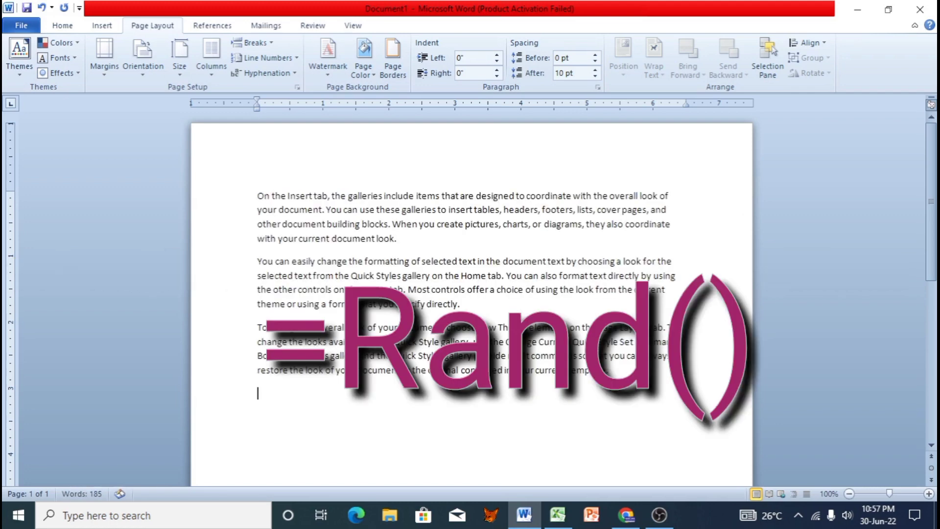
pyautogui.hotkey('ctrl', 'a')
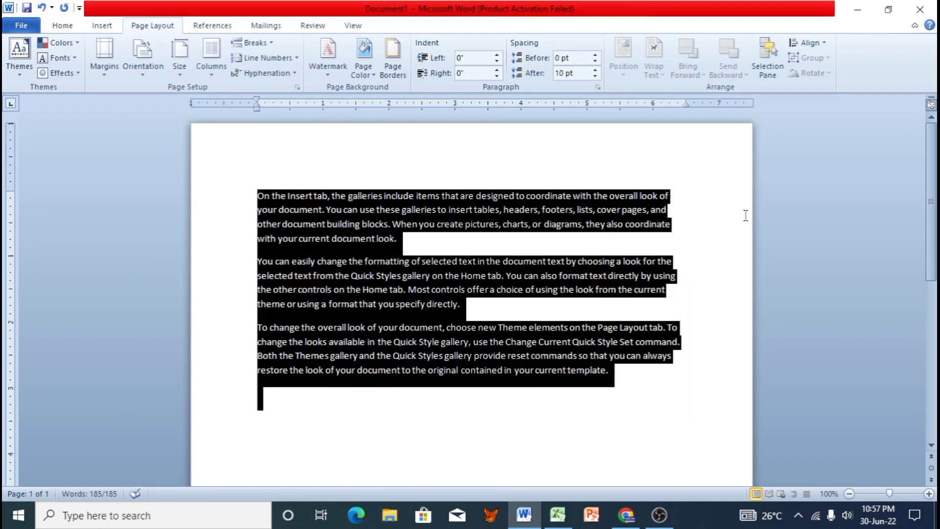
pyautogui.hotkey('ctrl', 'shift', '.')
pyautogui.hotkey('ctrl', 'shift', '.')
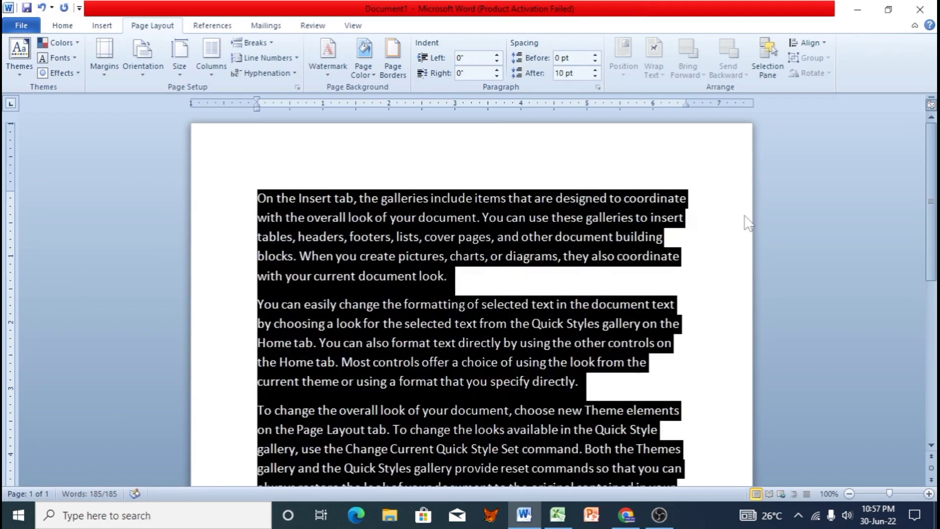
pyautogui.hotkey('ctrl', 'shift', '.')
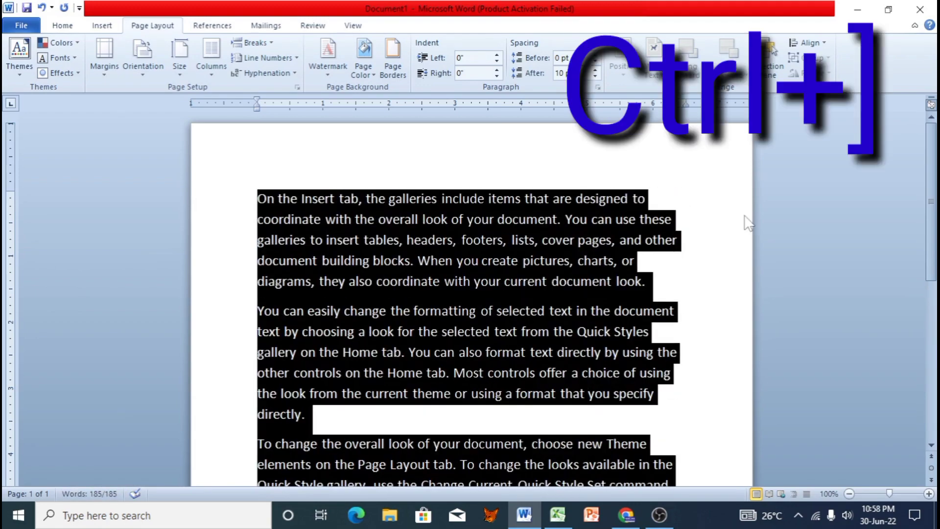
pyautogui.hotkey('ctrl', 'j')
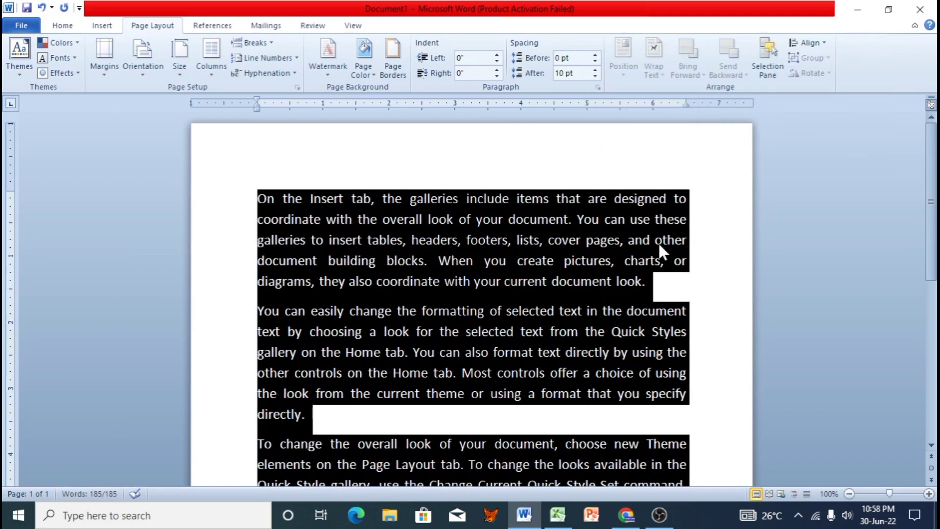
# - Colour the second paragraph's text red
pyautogui.click(657, 242)
pyautogui.scroll(-3, 566, 260)
pyautogui.scroll(1, 565, 261)
pyautogui.scroll(2, 565, 261)
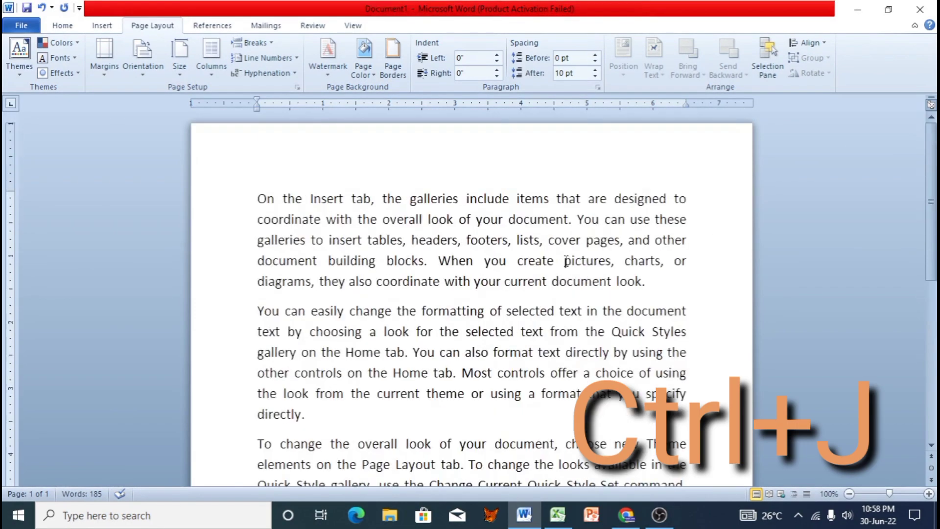
pyautogui.moveTo(308, 415)
pyautogui.mouseDown()
pyautogui.moveTo(258, 281)
pyautogui.moveTo(259, 309)
pyautogui.mouseUp()
pyautogui.rightClick(299, 317)
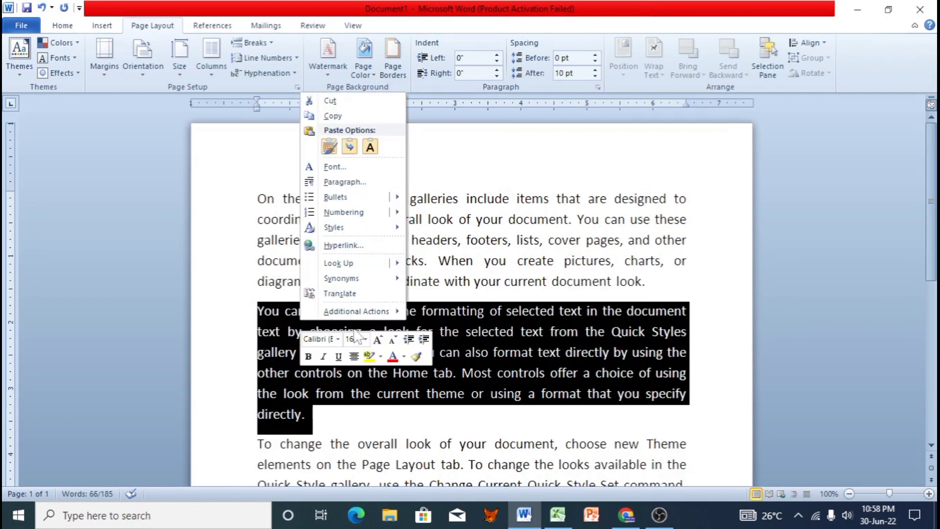
pyautogui.click(393, 356)
pyautogui.click(438, 268)
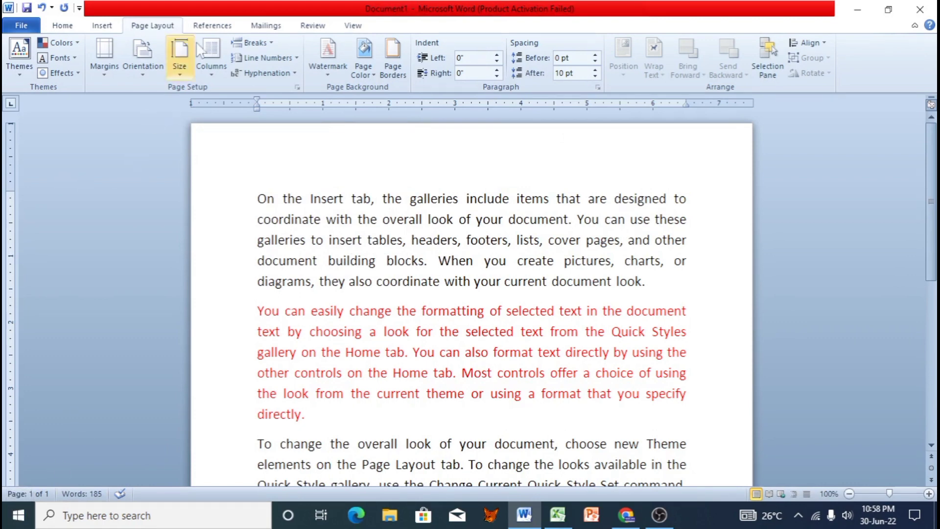
# - Add a green Box page border, 3 pt wide, around the whole document
pyautogui.click(388, 60)
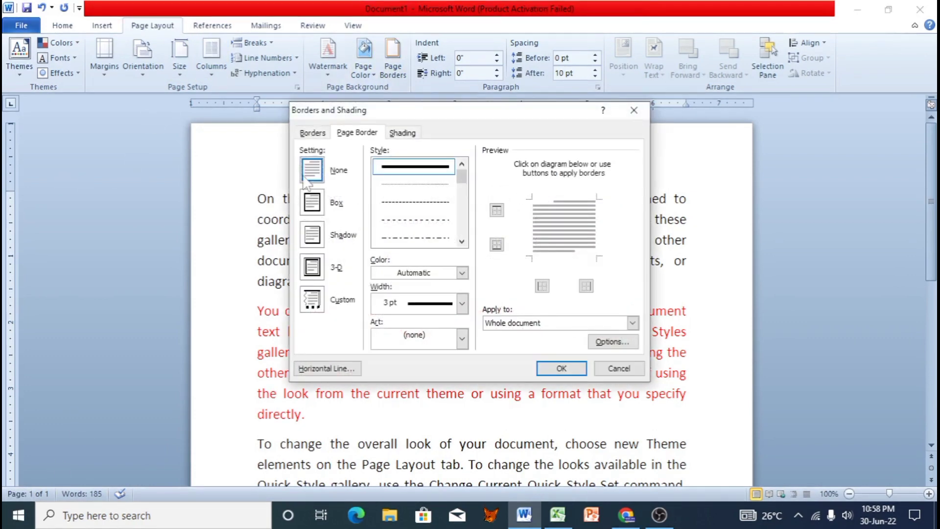
pyautogui.click(312, 201)
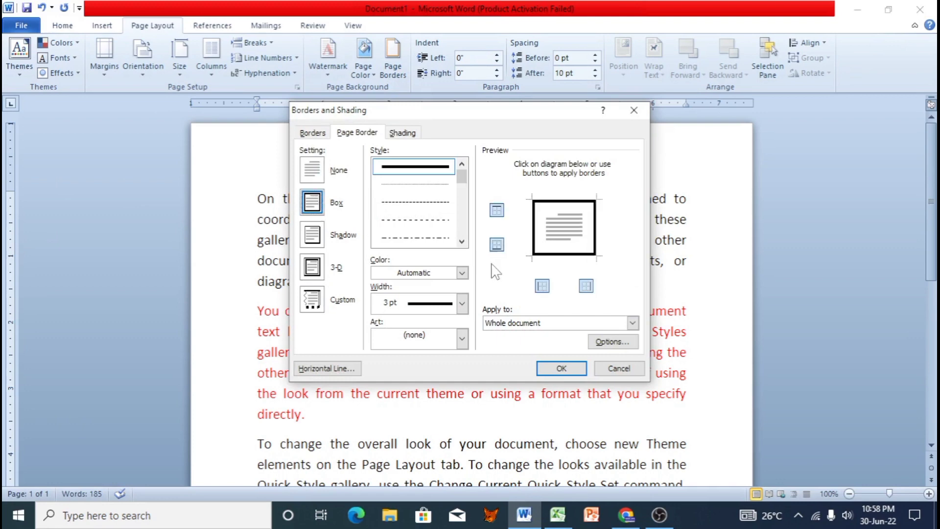
pyautogui.click(462, 272)
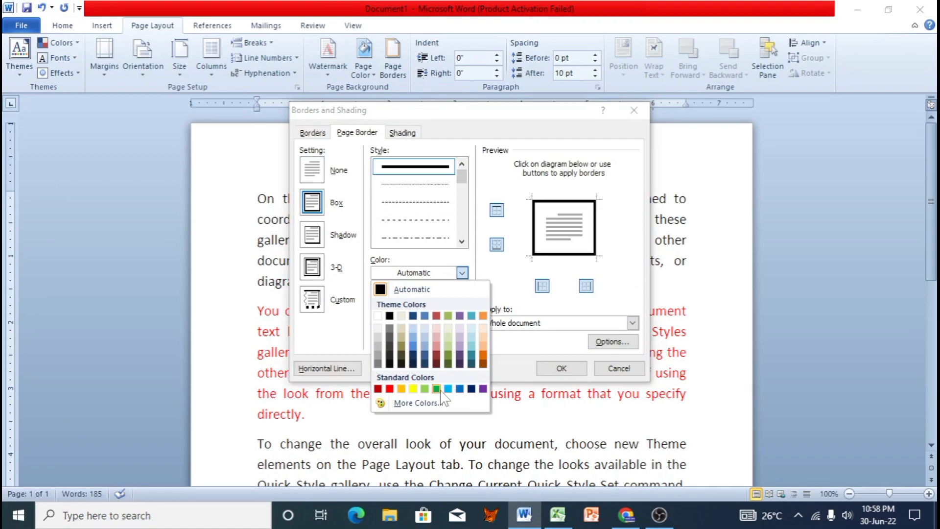
pyautogui.click(436, 388)
pyautogui.click(568, 368)
pyautogui.scroll(-5, 473, 330)
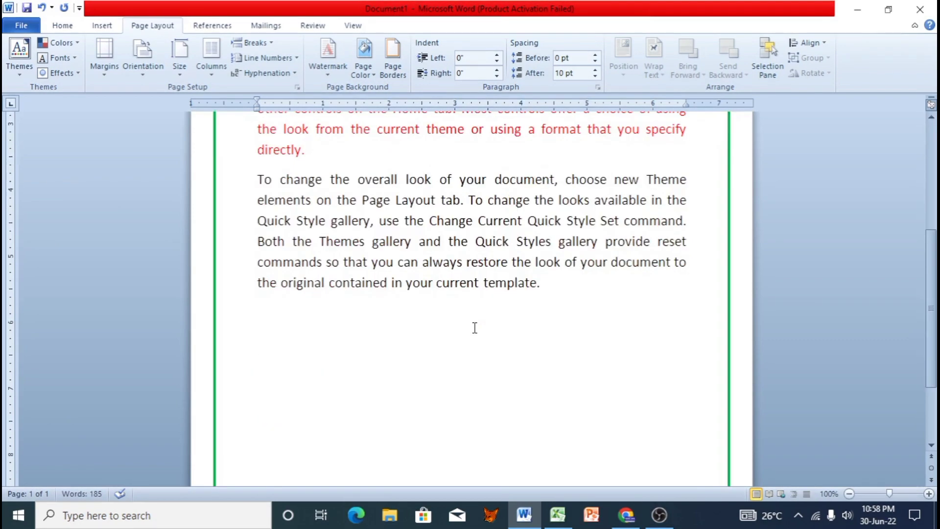
pyautogui.scroll(3, 474, 327)
pyautogui.scroll(1, 475, 328)
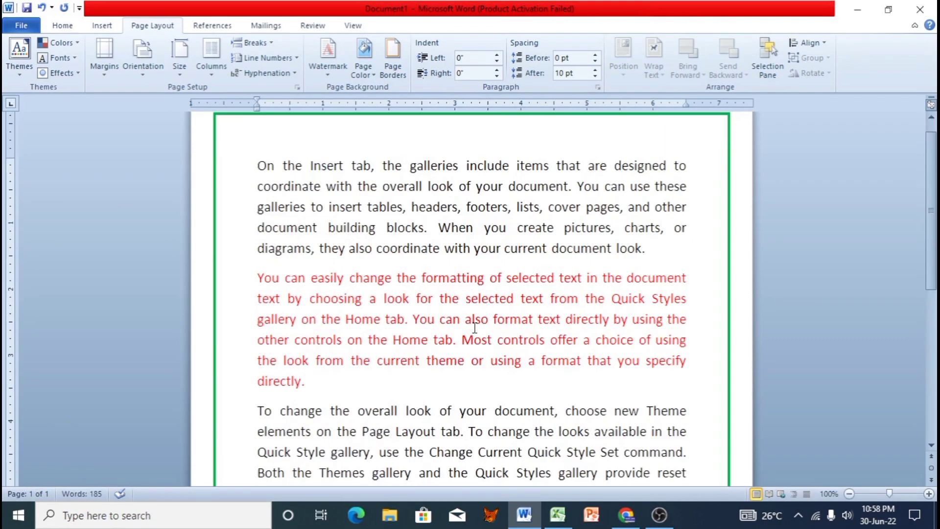
# - Launch Magnifier from the Windows search and zoom the screen in to 200% and beyond
pyautogui.press('super')
pyautogui.write('M')
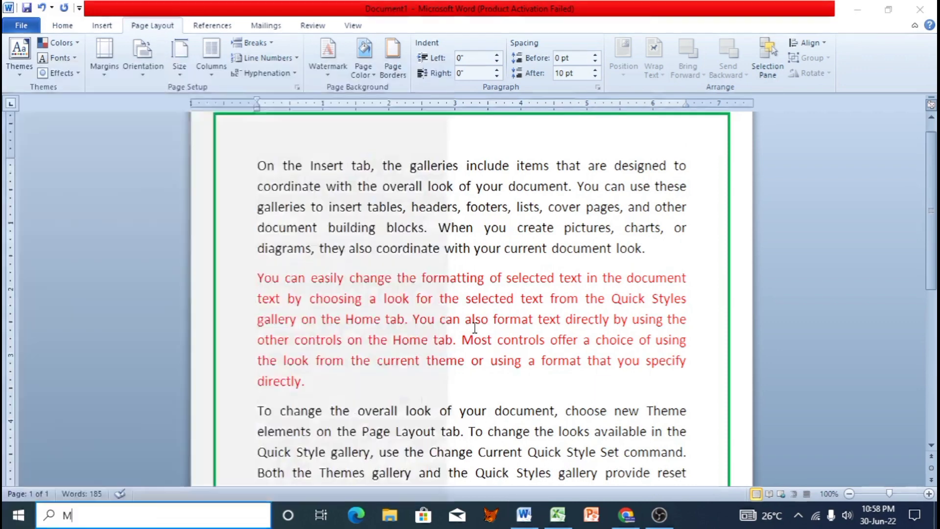
pyautogui.write('ANG')
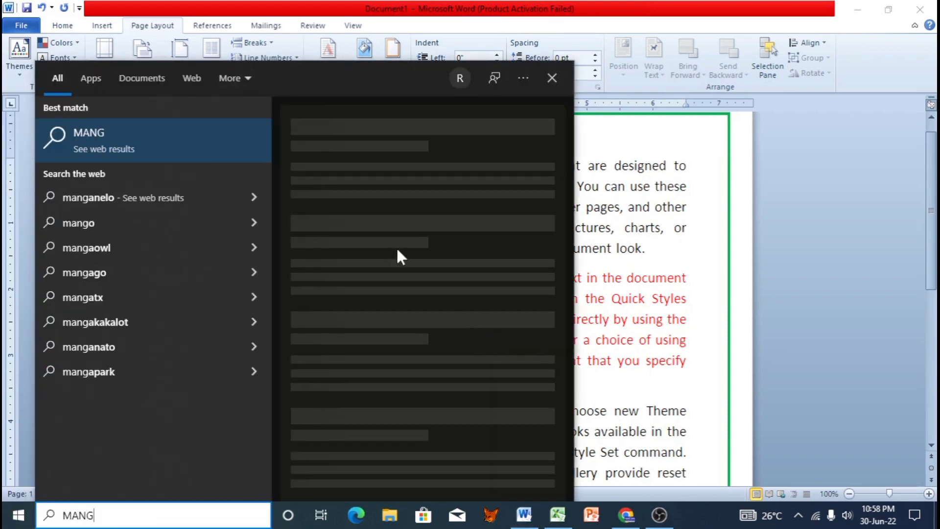
pyautogui.press('BackSpace')
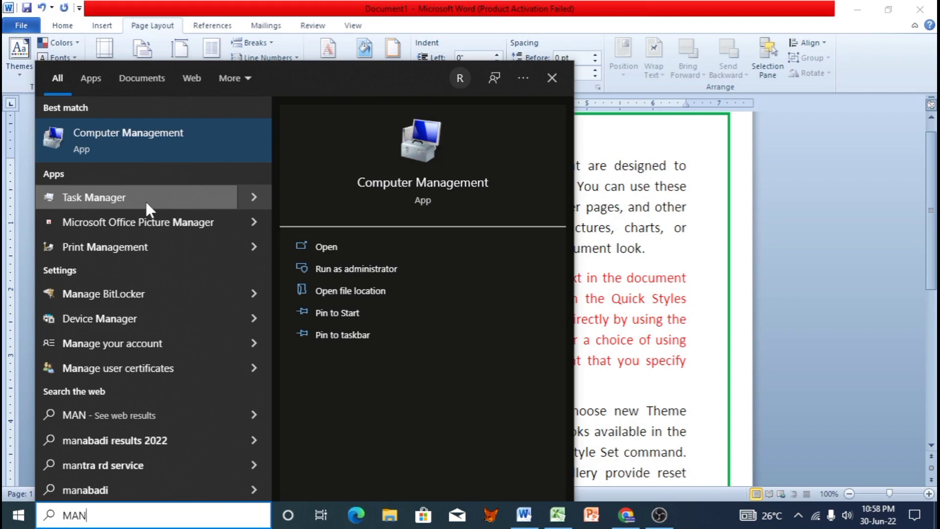
pyautogui.press('BackSpace')
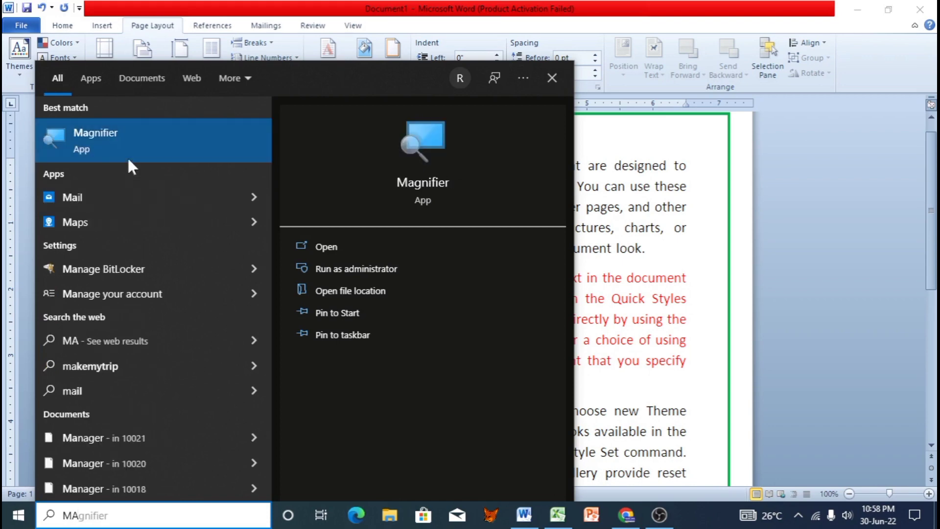
pyautogui.click(127, 144)
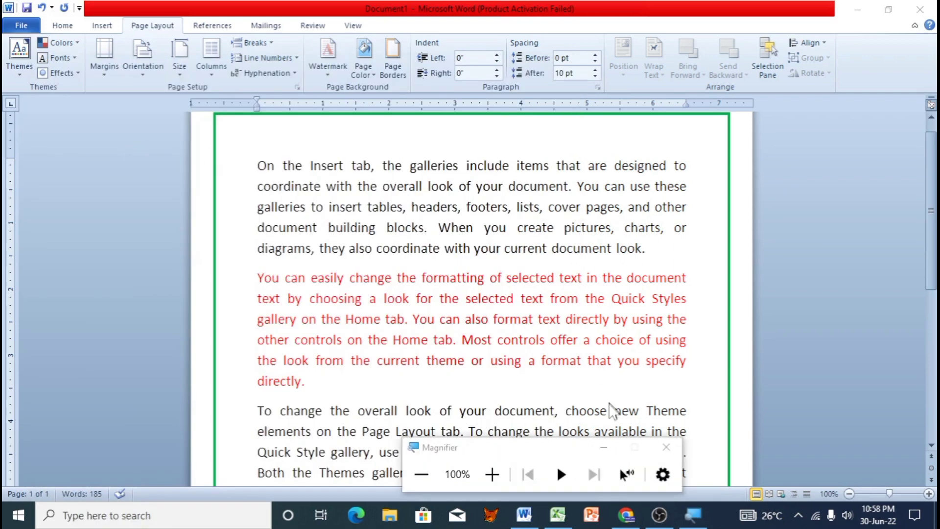
pyautogui.click(487, 474)
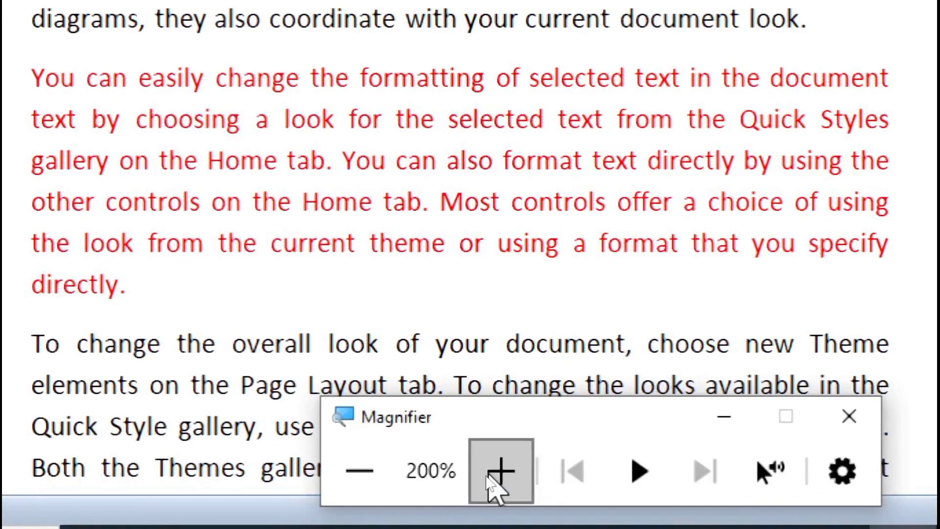
pyautogui.click(492, 482)
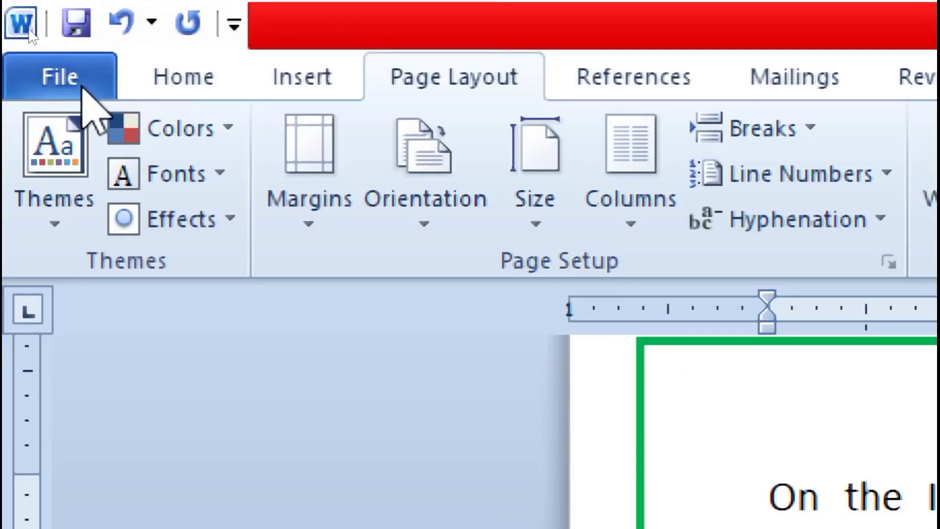
# - Start Save As on the Desktop and name the file 'Jiban'
pyautogui.click(82, 81)
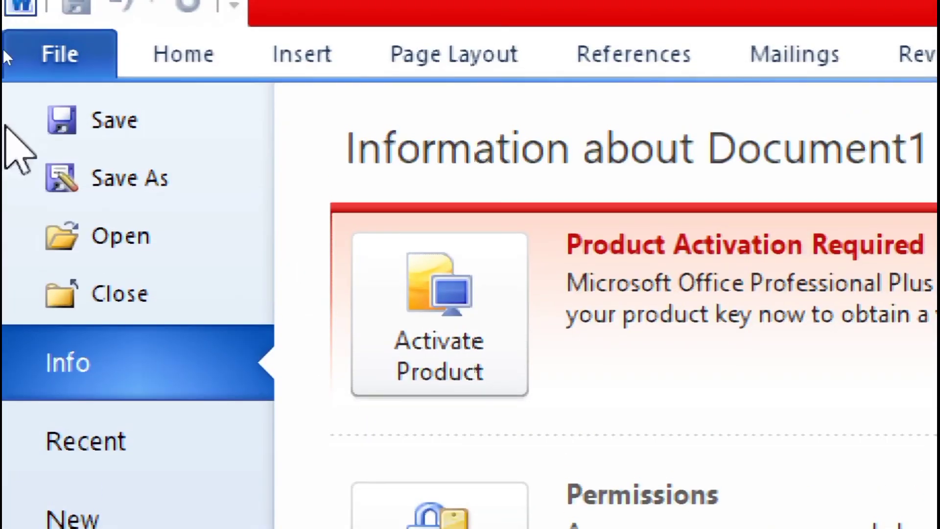
pyautogui.click(54, 66)
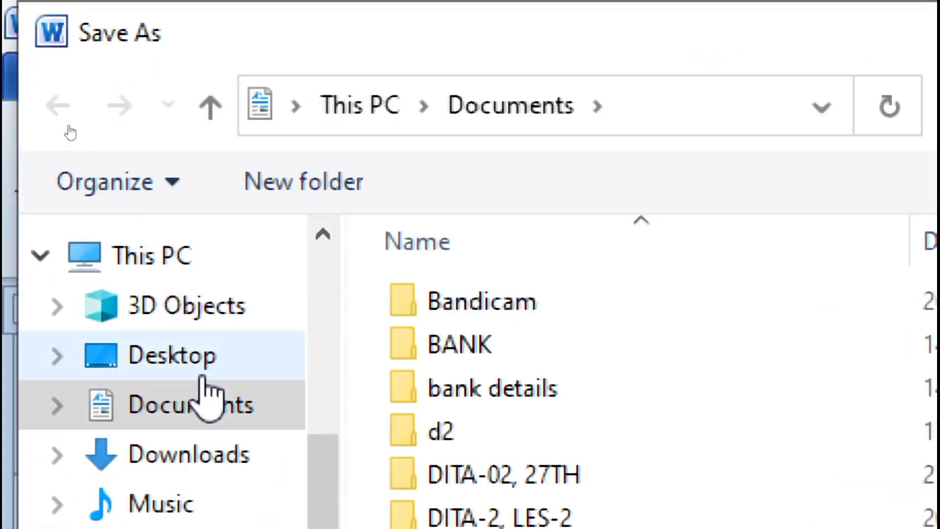
pyautogui.click(201, 368)
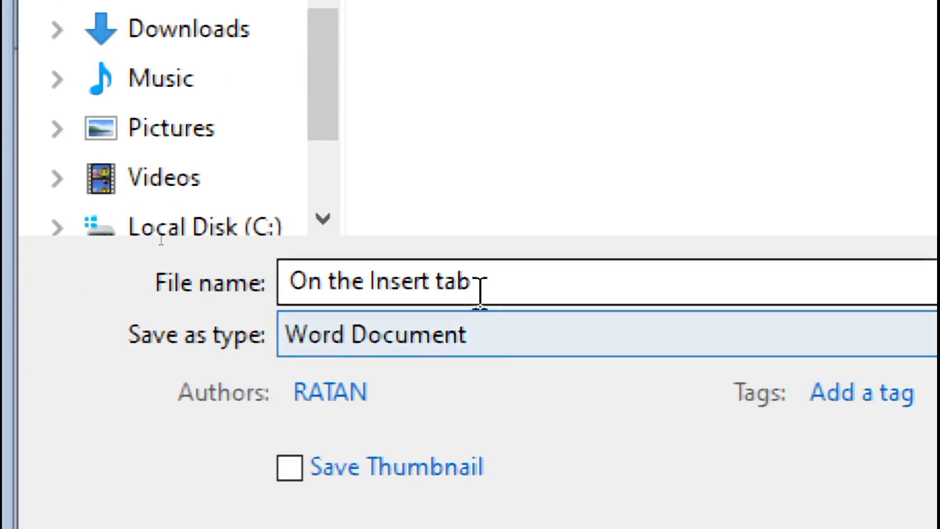
pyautogui.click(478, 277)
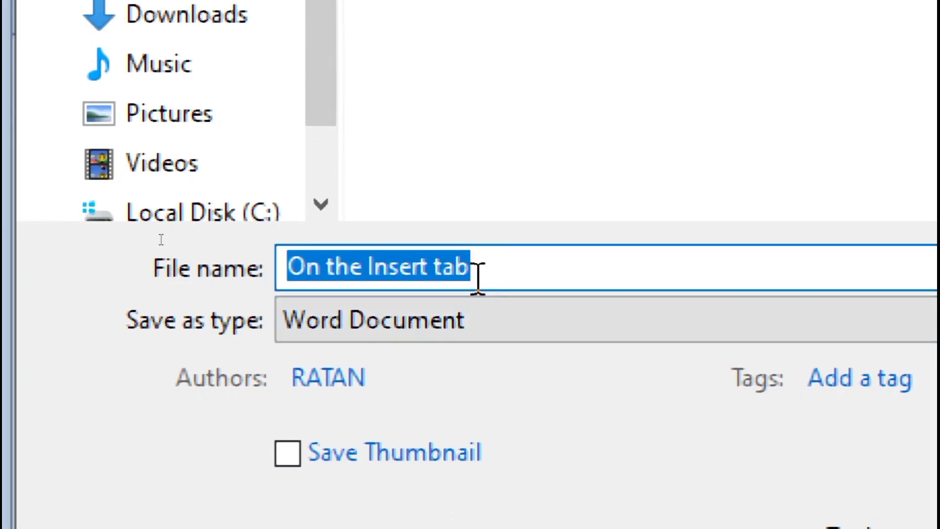
pyautogui.write('jl')
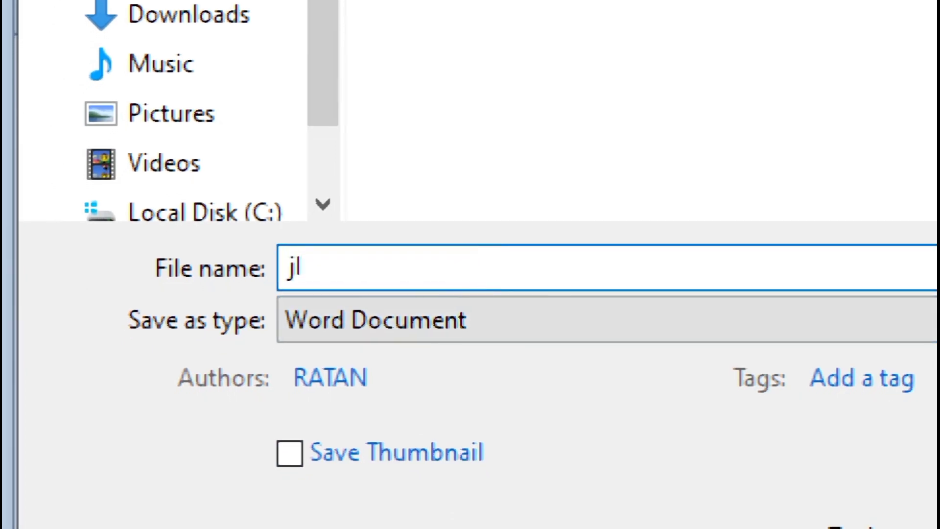
pyautogui.press('BackSpace')
pyautogui.press('BackSpace')
pyautogui.write('ji')
pyautogui.write('ban')
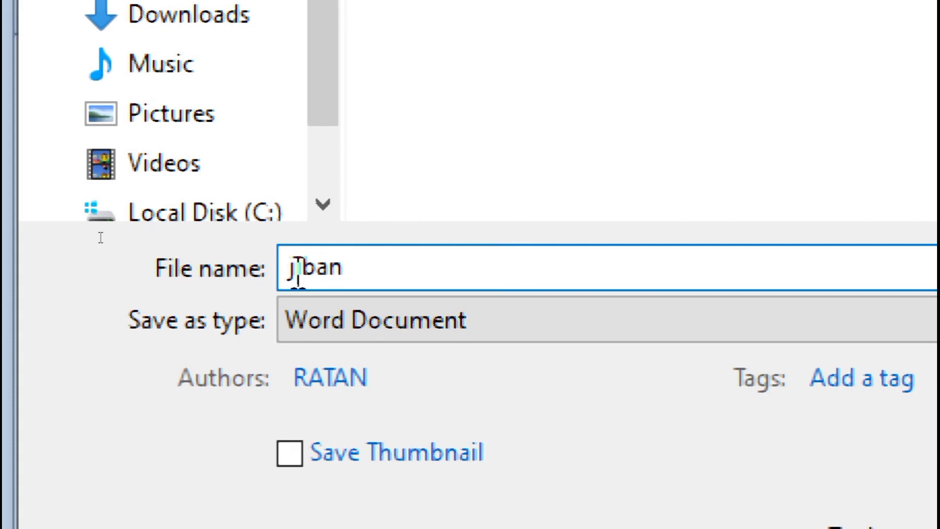
pyautogui.click(297, 269)
pyautogui.press('BackSpace')
pyautogui.write('J')
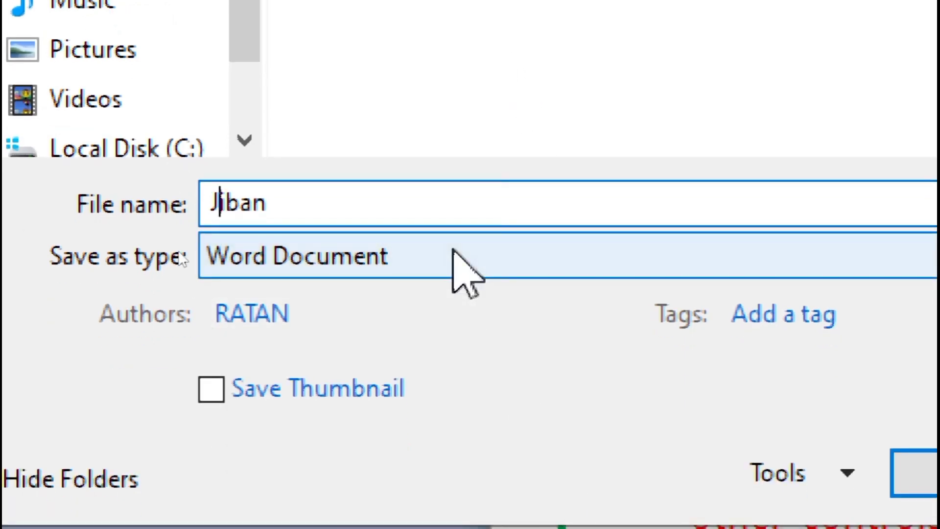
# - Set the file type to PDF and save Jiban.pdf
pyautogui.click(453, 250)
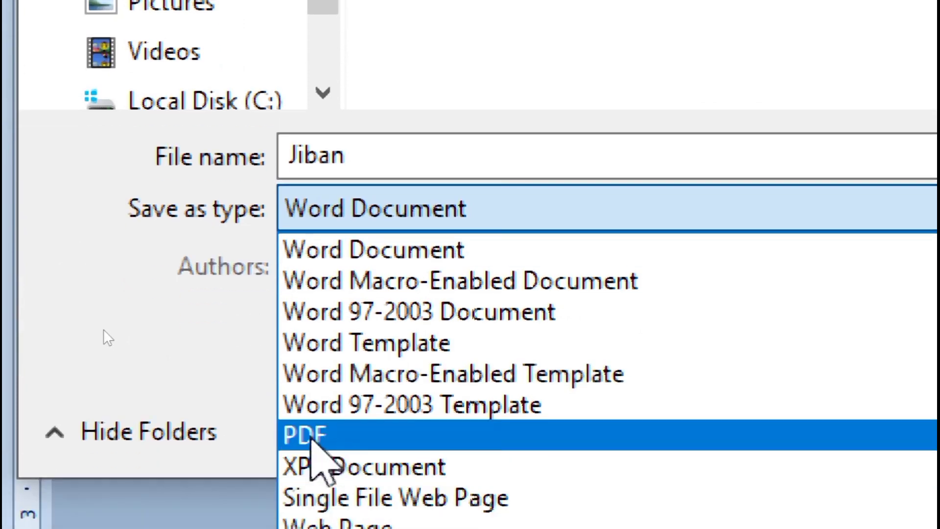
pyautogui.click(302, 436)
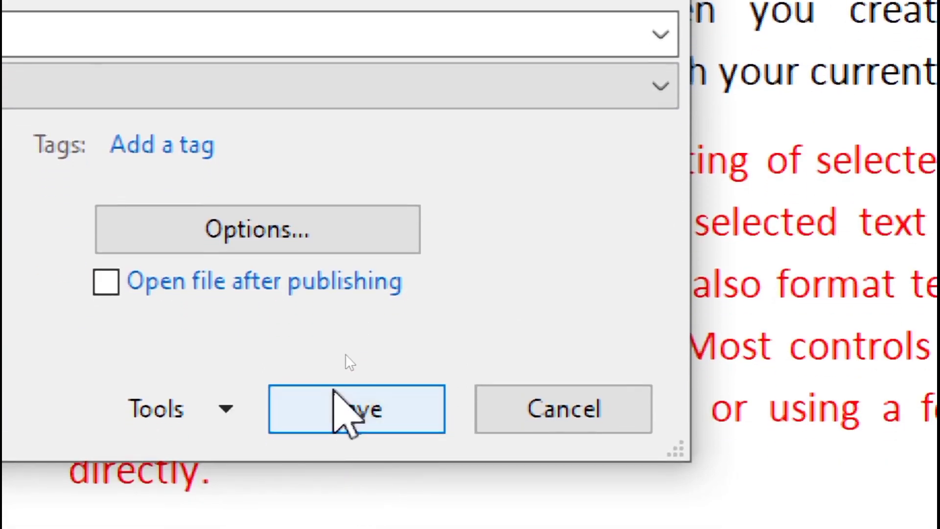
pyautogui.click(335, 413)
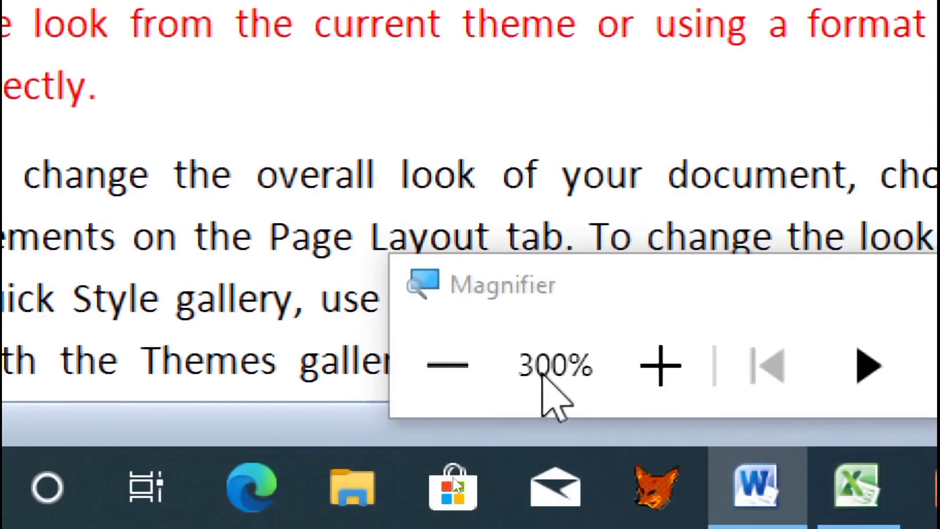
# - Reset Magnifier to 100% and close Word without saving changes
pyautogui.click(436, 398)
pyautogui.click(415, 478)
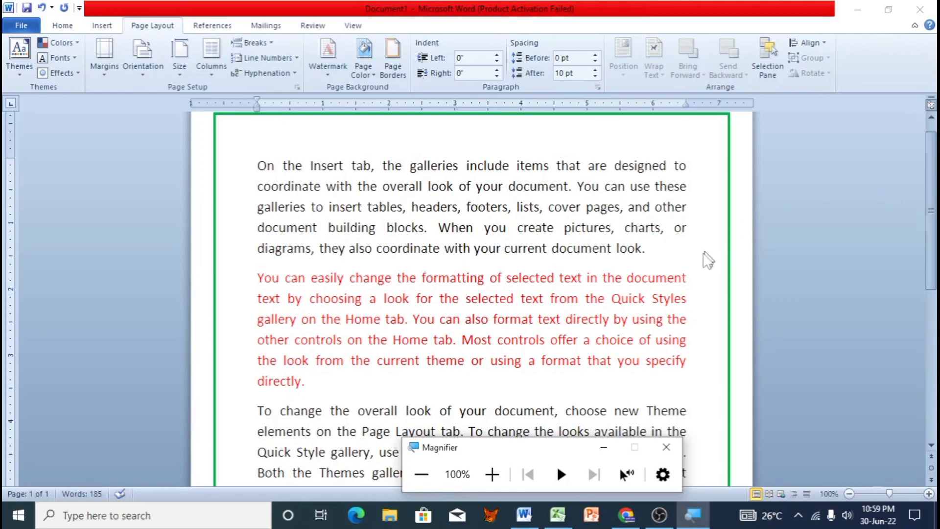
pyautogui.click(921, 9)
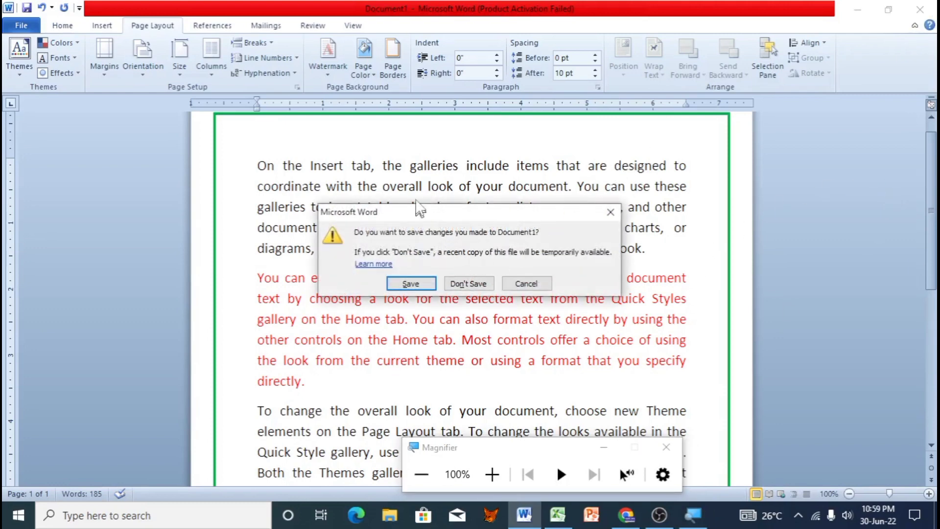
pyautogui.click(465, 288)
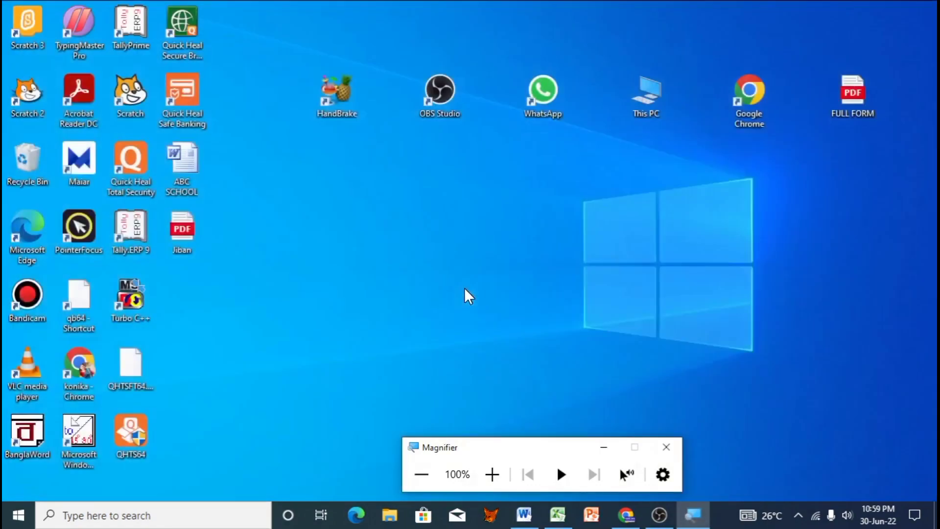
pyautogui.click(405, 292)
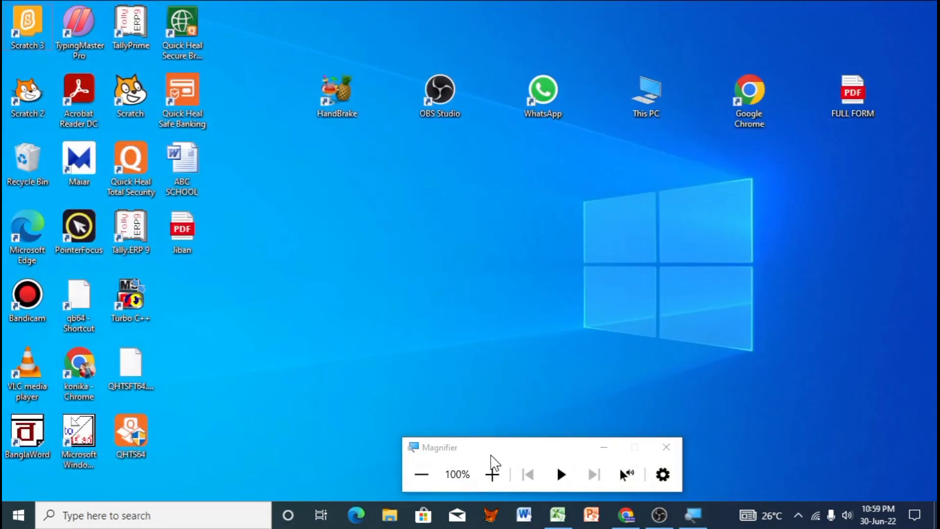
# - Open Jiban.pdf from the desktop
pyautogui.click(492, 473)
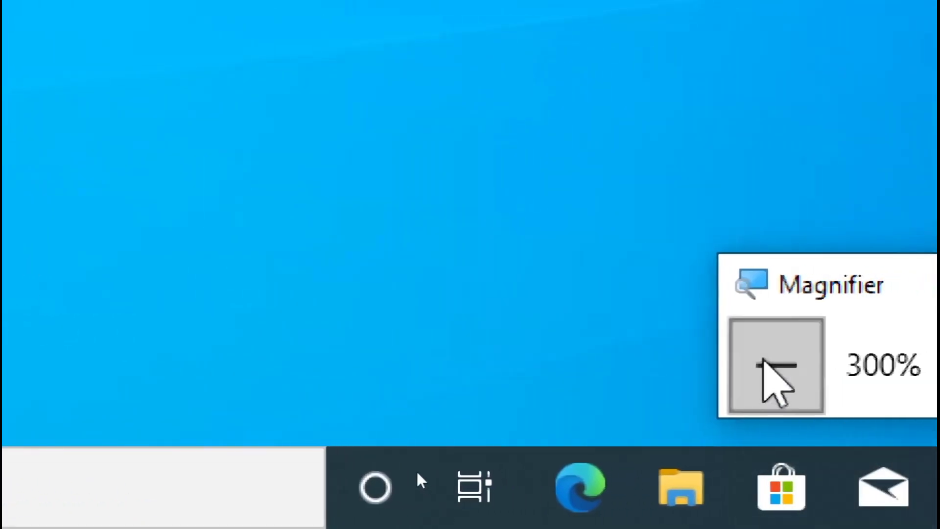
pyautogui.click(420, 475)
pyautogui.click(180, 247)
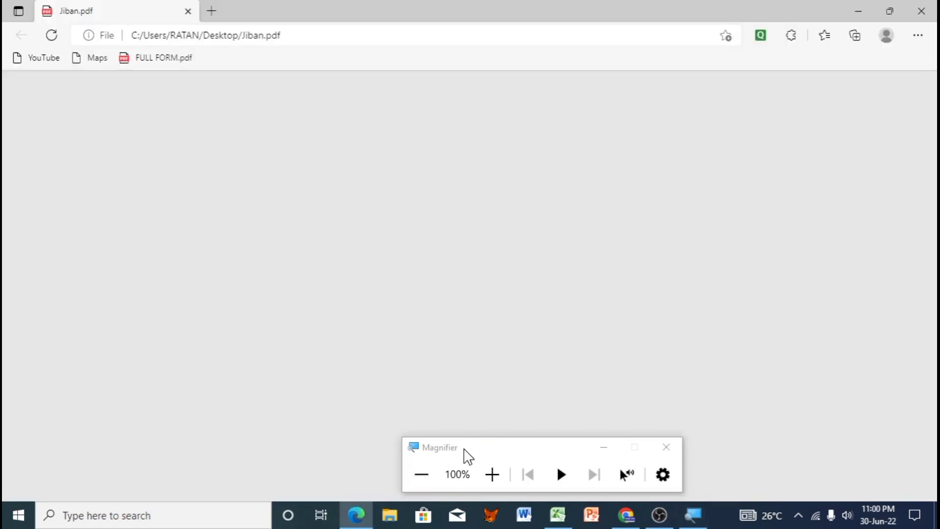
# - Review Jiban.pdf's red paragraph and green border in Edge, then close it
pyautogui.moveTo(466, 450)
pyautogui.mouseDown()
pyautogui.moveTo(634, 422)
pyautogui.moveTo(675, 438)
pyautogui.mouseUp()
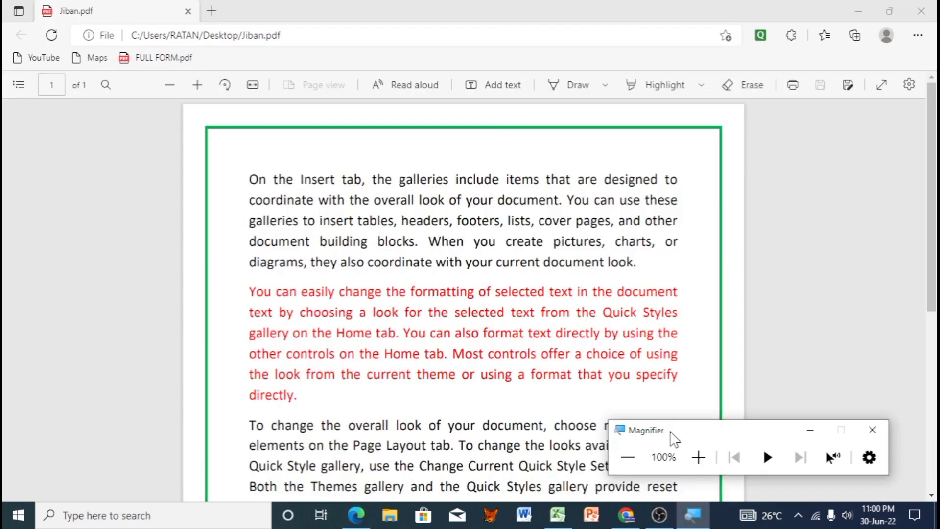
pyautogui.scroll(-5, 423, 272)
pyautogui.scroll(6, 425, 258)
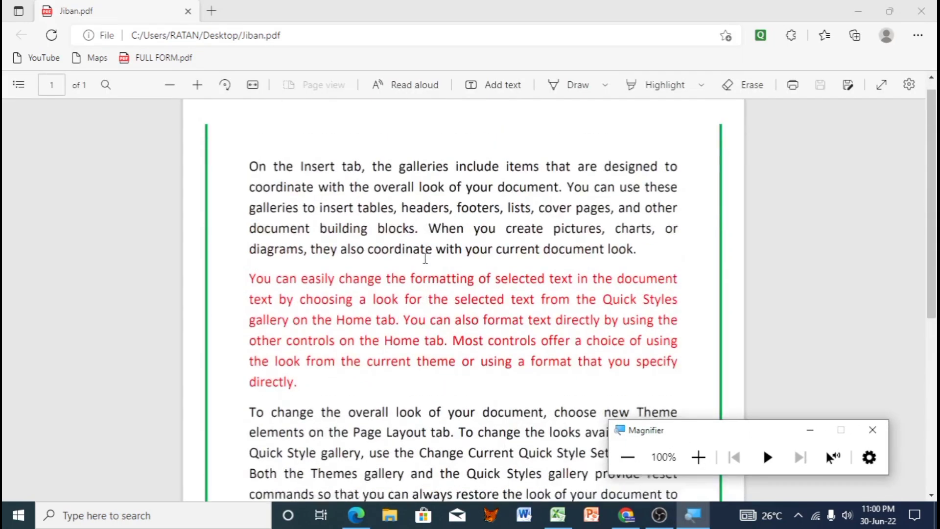
pyautogui.click(922, 14)
pyautogui.click(921, 14)
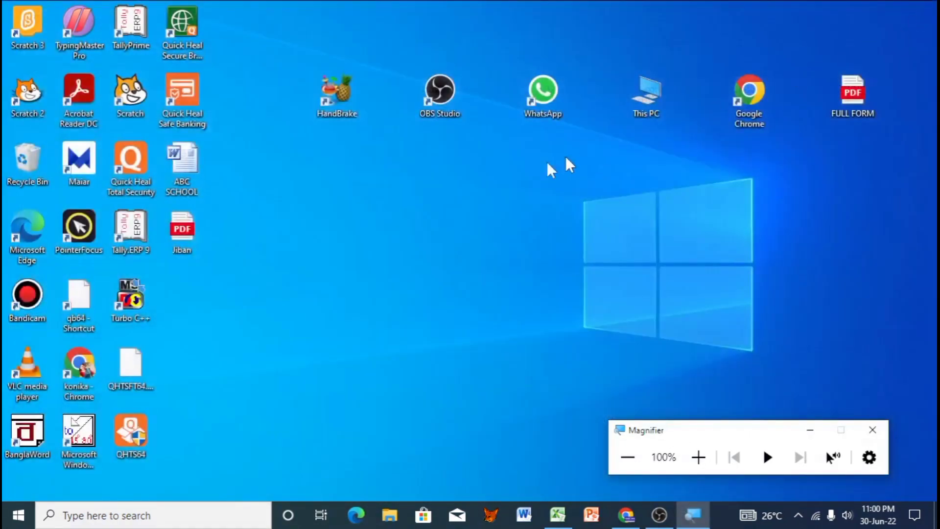
# - Restore the exam date workbook and start Save As on the Desktop with name 'Selim'
pyautogui.click(558, 512)
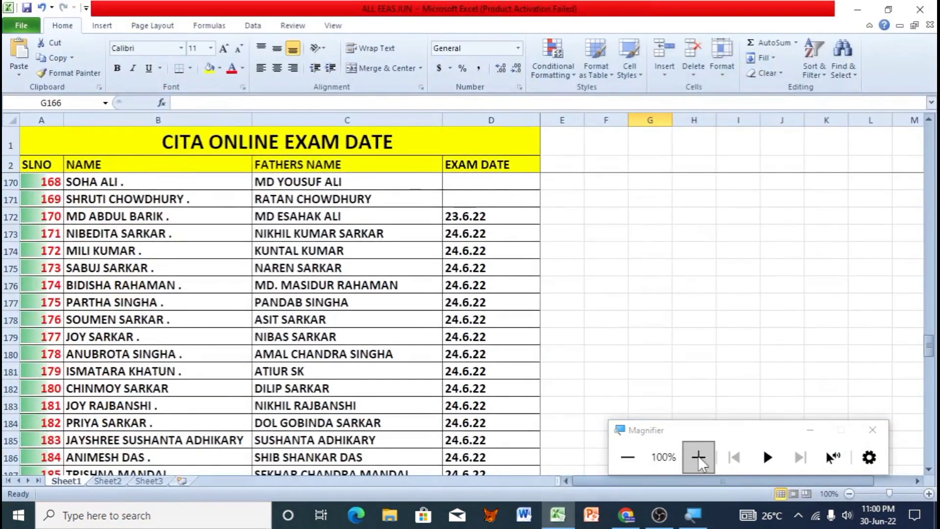
pyautogui.doubleClick(698, 455)
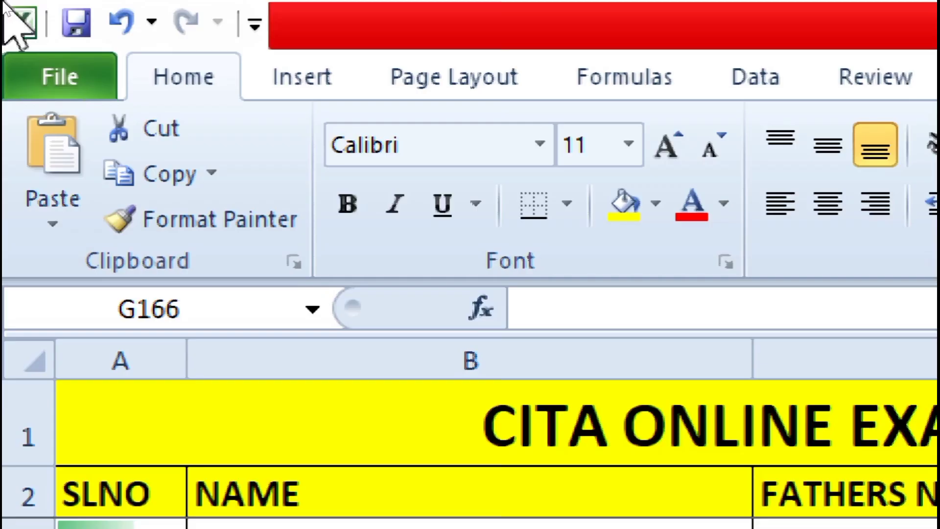
pyautogui.click(65, 81)
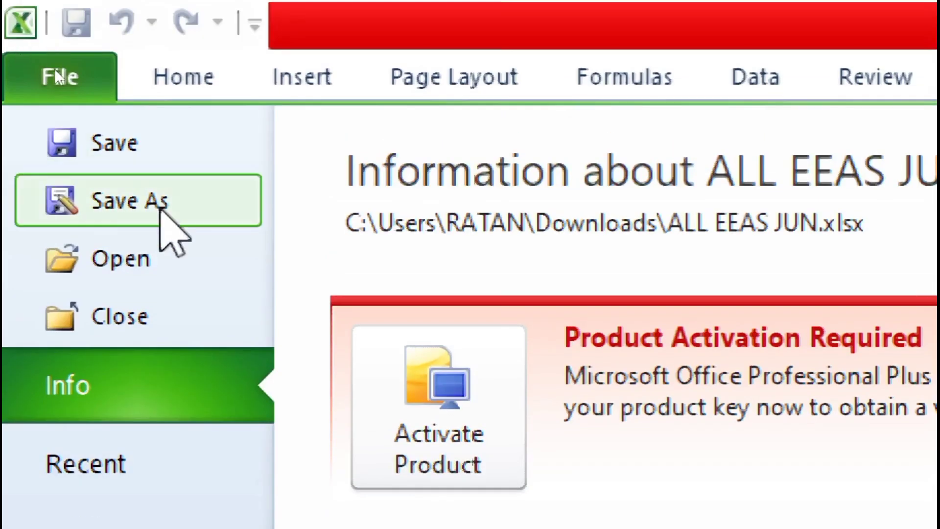
pyautogui.click(129, 200)
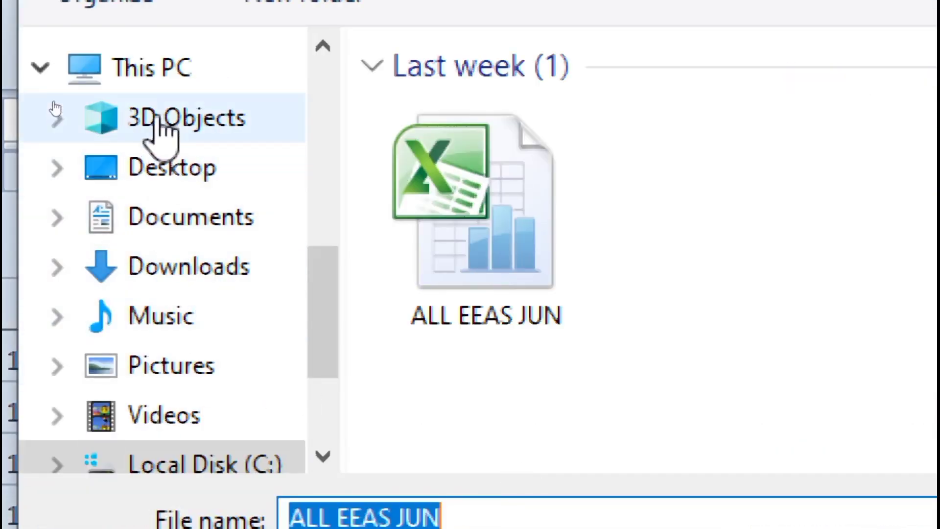
pyautogui.click(181, 168)
pyautogui.tripleClick(428, 440)
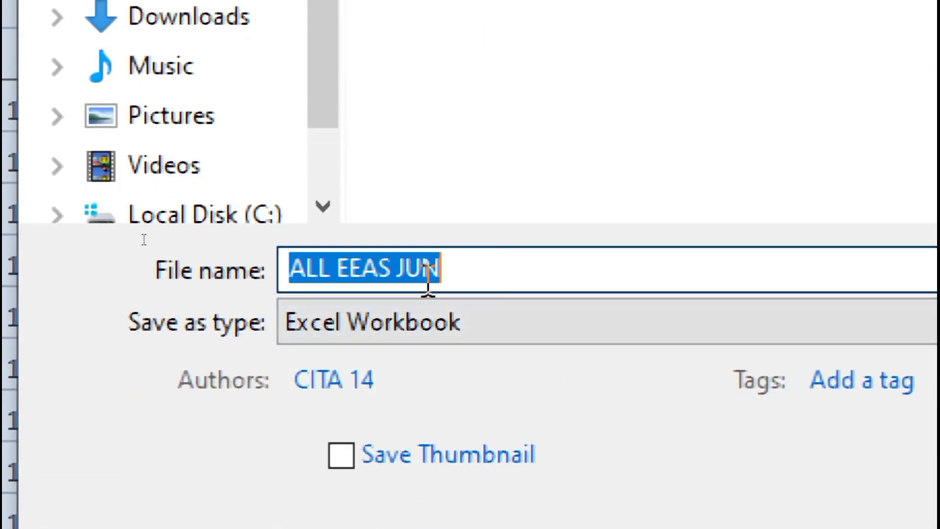
pyautogui.write('s')
pyautogui.press('BackSpace')
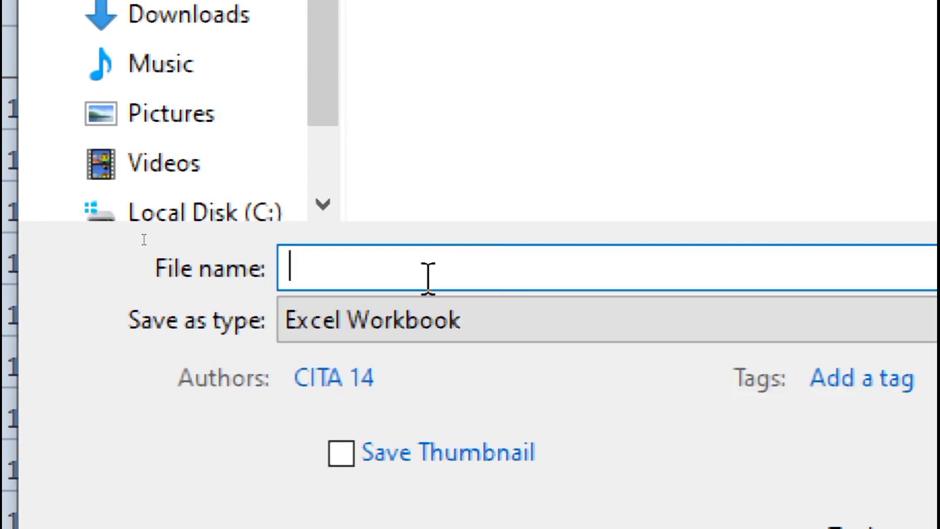
pyautogui.write('Selim')
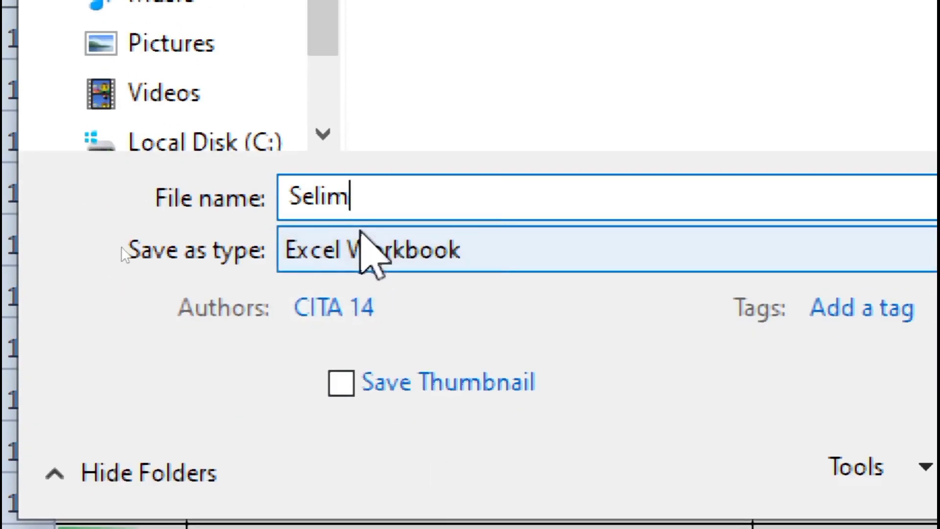
# - Set the file type to PDF and save Selim.pdf
pyautogui.click(370, 252)
pyautogui.click(353, 251)
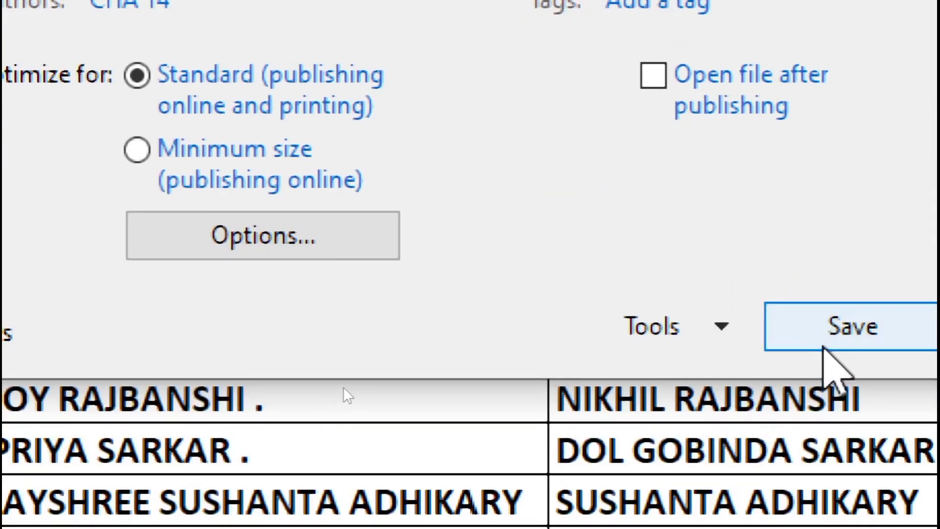
pyautogui.click(824, 346)
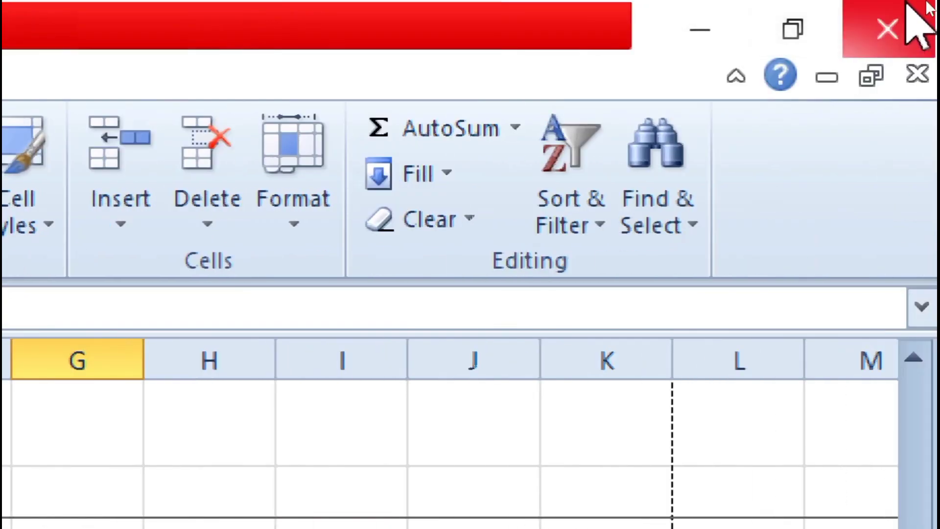
# - Close Excel with Don't Save and open Selim.pdf from the desktop
pyautogui.click(906, 5)
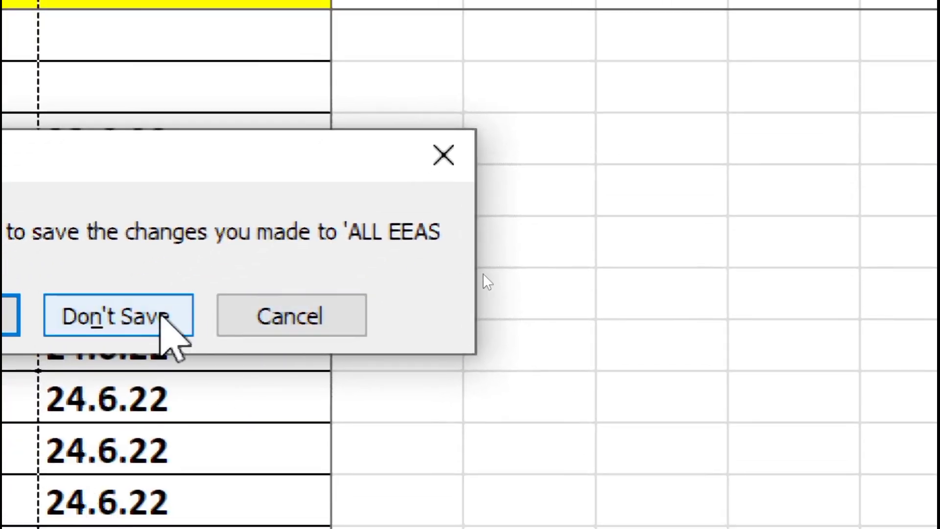
pyautogui.click(162, 316)
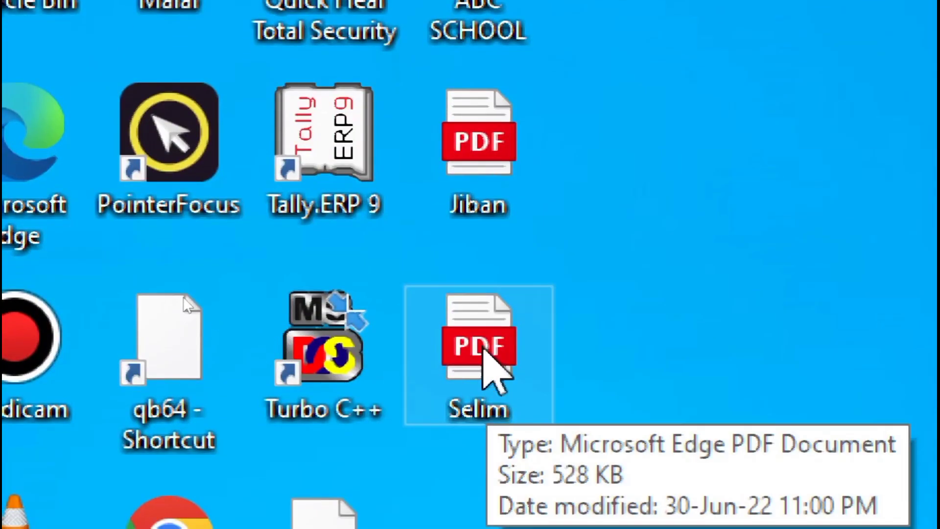
pyautogui.doubleClick(482, 349)
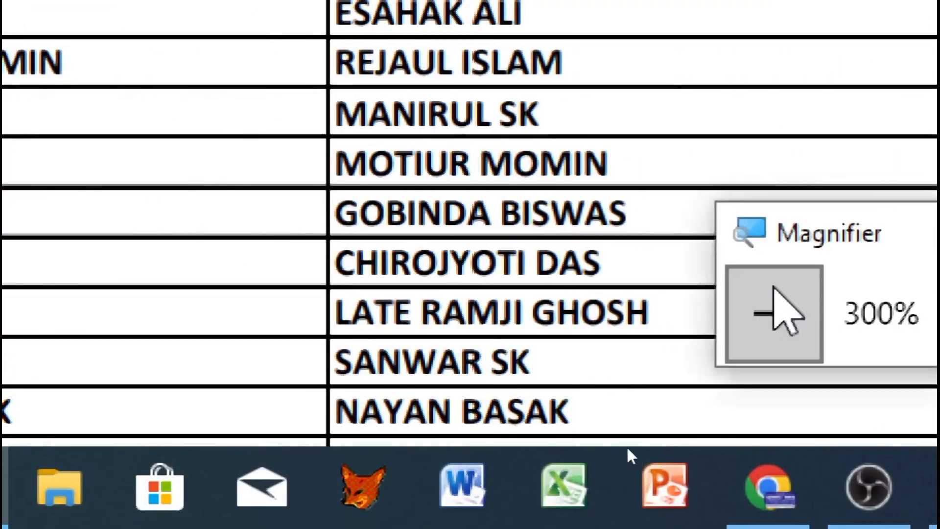
pyautogui.click(774, 313)
# - Scroll through Selim.pdf's 16 pages, magnifying the screen to read the name table rows
pyautogui.click(773, 385)
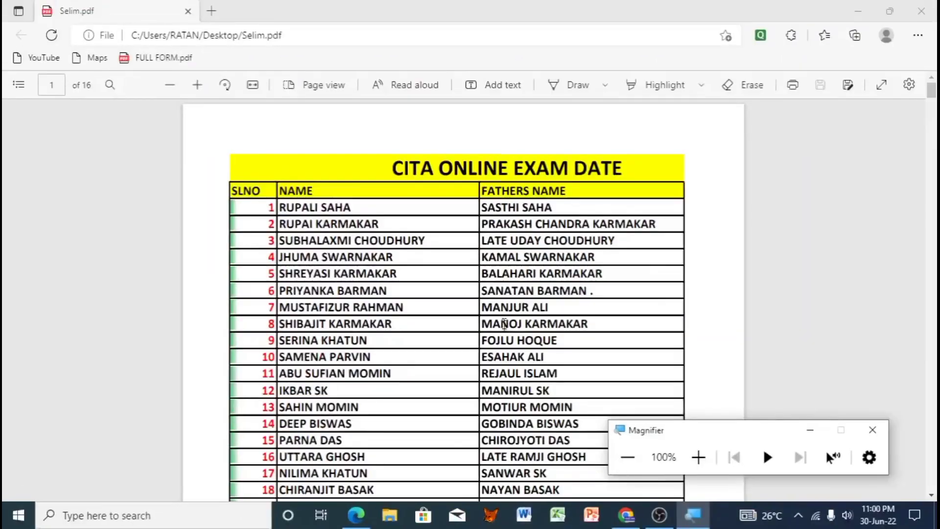
pyautogui.click(447, 241)
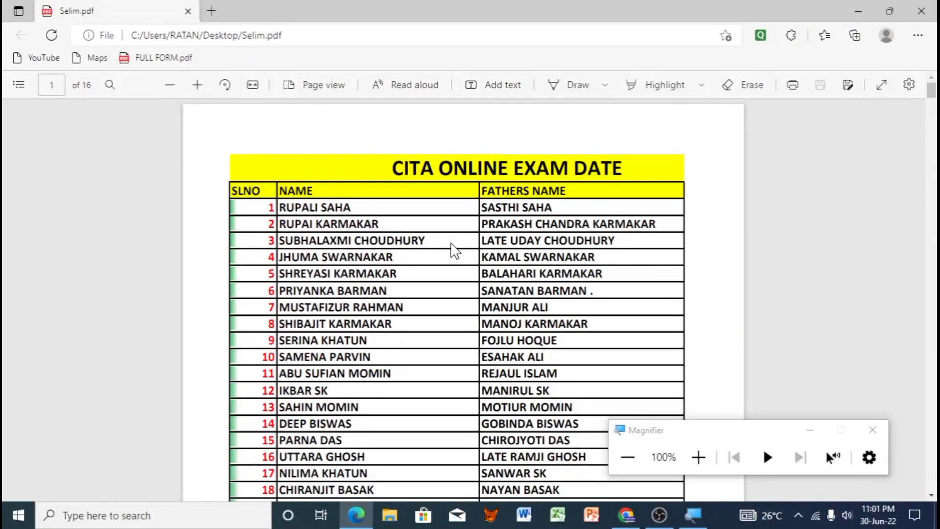
pyautogui.scroll(-10, 453, 247)
pyautogui.scroll(-5, 454, 250)
pyautogui.scroll(-6, 454, 250)
pyautogui.scroll(7, 454, 250)
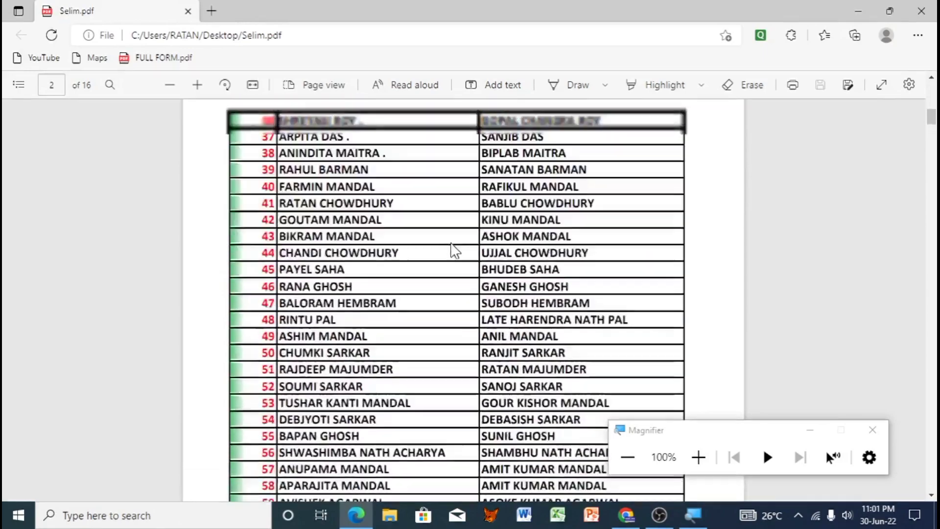
pyautogui.scroll(10, 454, 251)
pyautogui.scroll(3, 455, 251)
pyautogui.scroll(3, 454, 250)
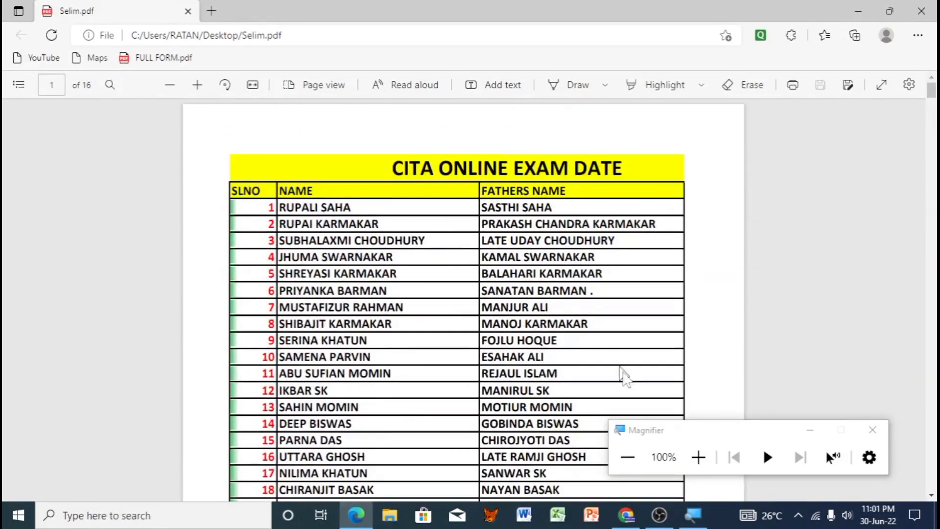
pyautogui.click(698, 456)
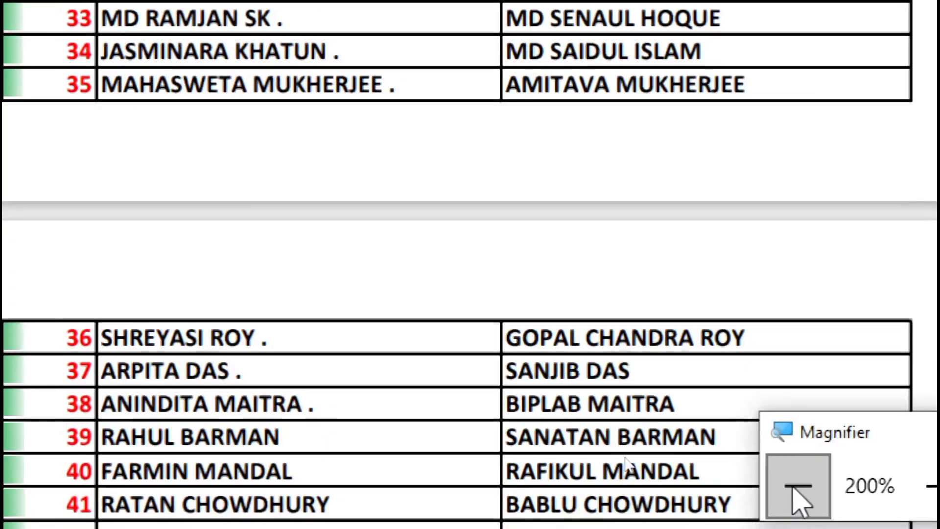
pyautogui.click(627, 458)
pyautogui.scroll(10, 470, 236)
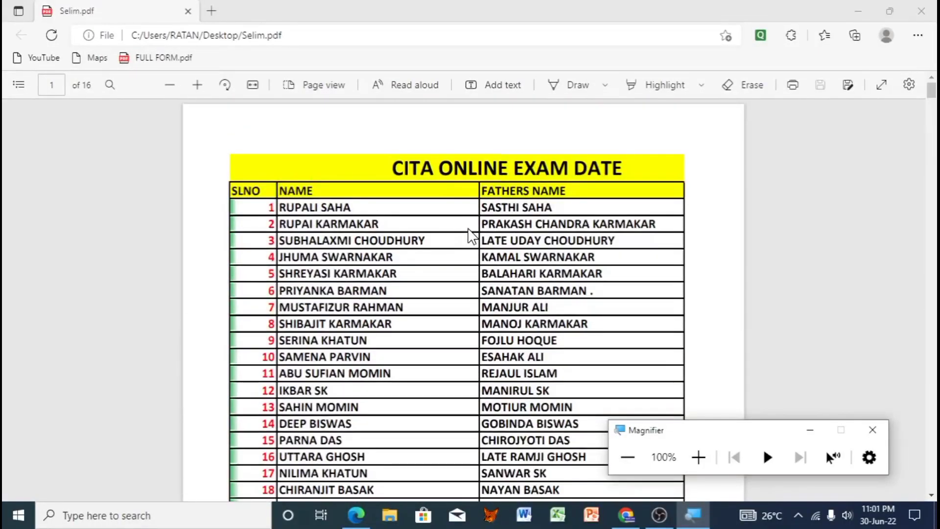
pyautogui.scroll(-5, 457, 208)
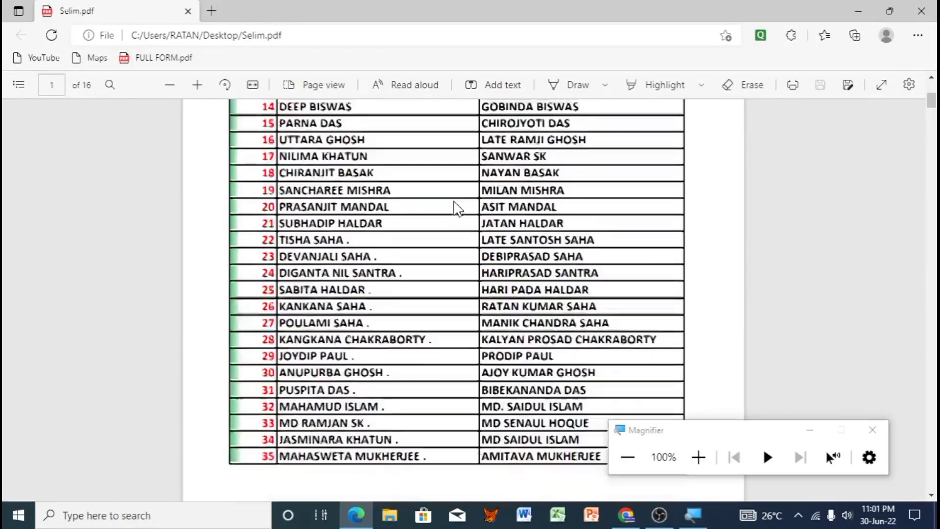
pyautogui.scroll(-10, 458, 208)
# - Close Selim.pdf, refresh the desktop, and open the ABC SCHOOL document with its marks table
pyautogui.click(932, 9)
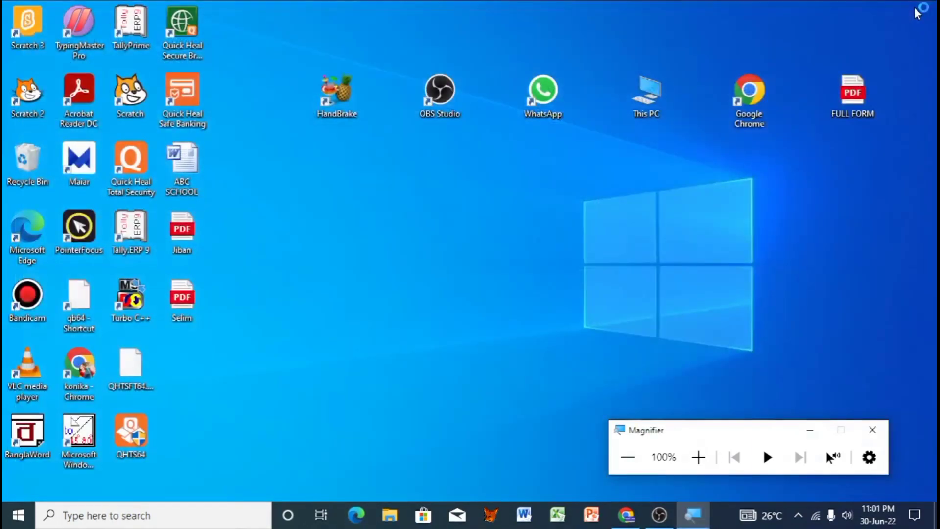
pyautogui.rightClick(501, 264)
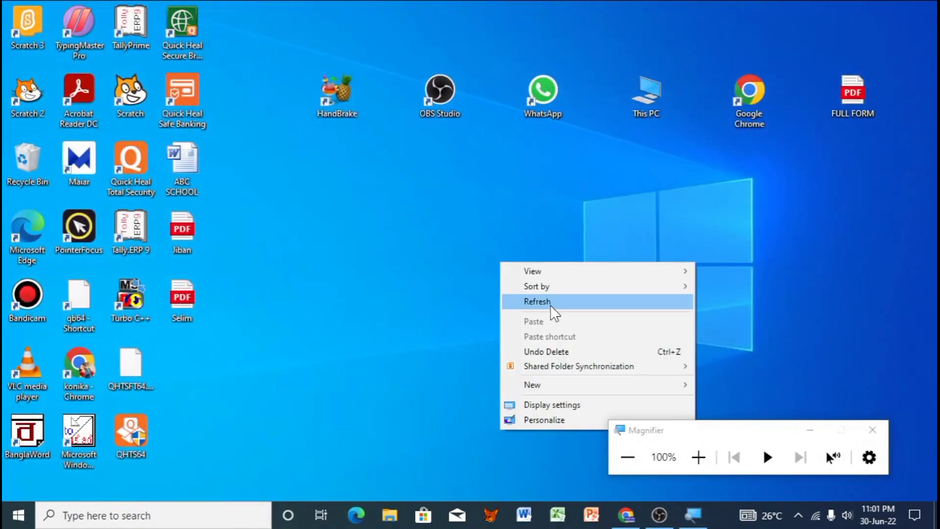
pyautogui.click(551, 301)
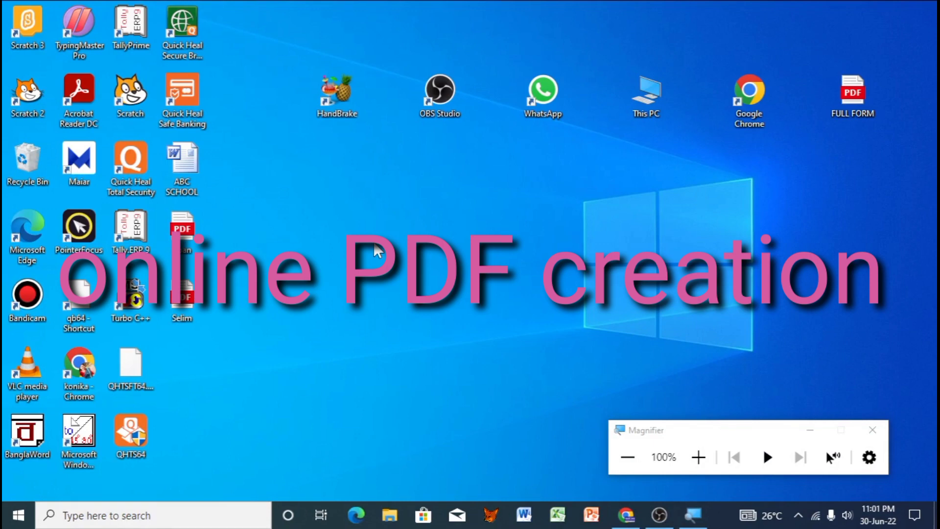
pyautogui.doubleClick(188, 163)
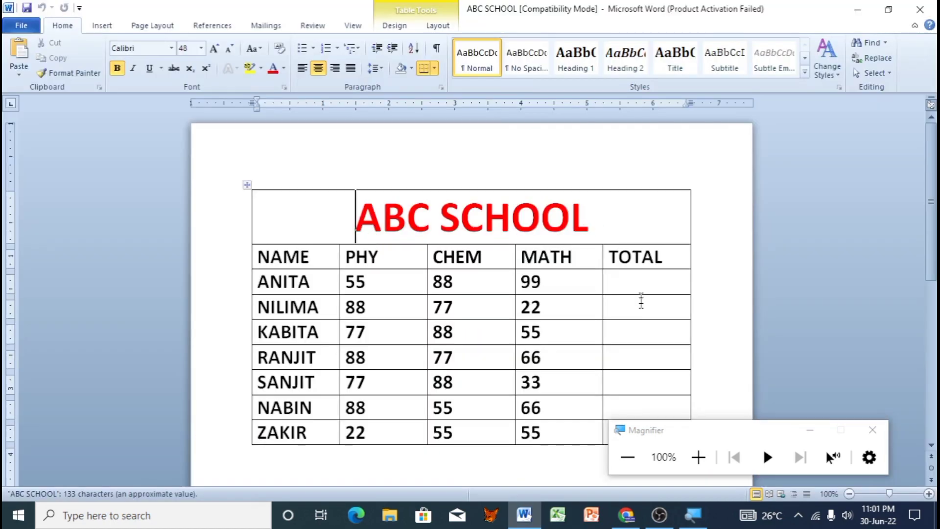
# - Dismiss the activation notice, magnify the ABC SCHOOL marks table to check it, then close Word
pyautogui.scroll(-3, 639, 300)
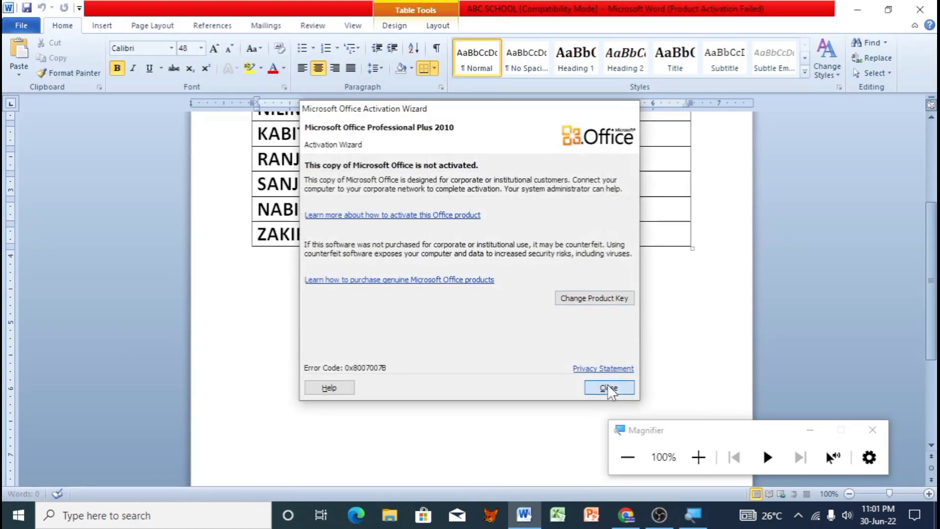
pyautogui.click(607, 385)
pyautogui.scroll(5, 581, 269)
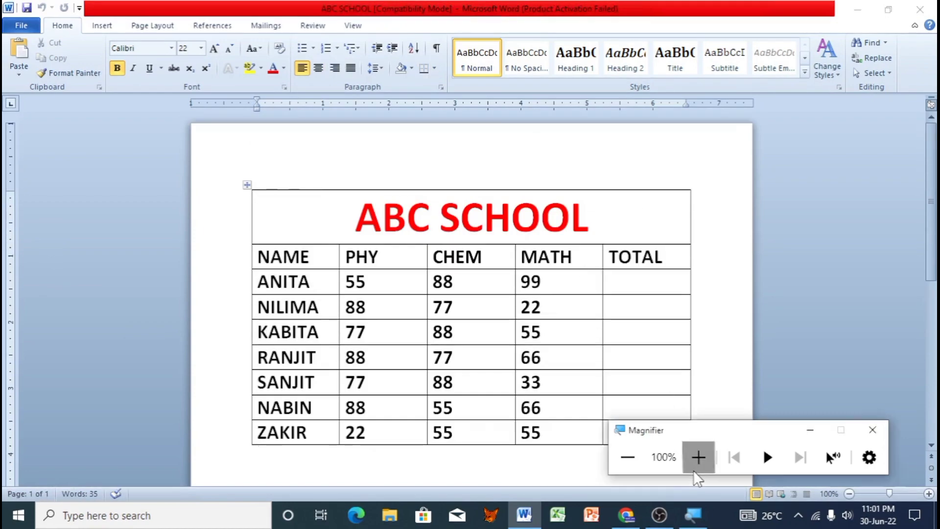
pyautogui.click(699, 457)
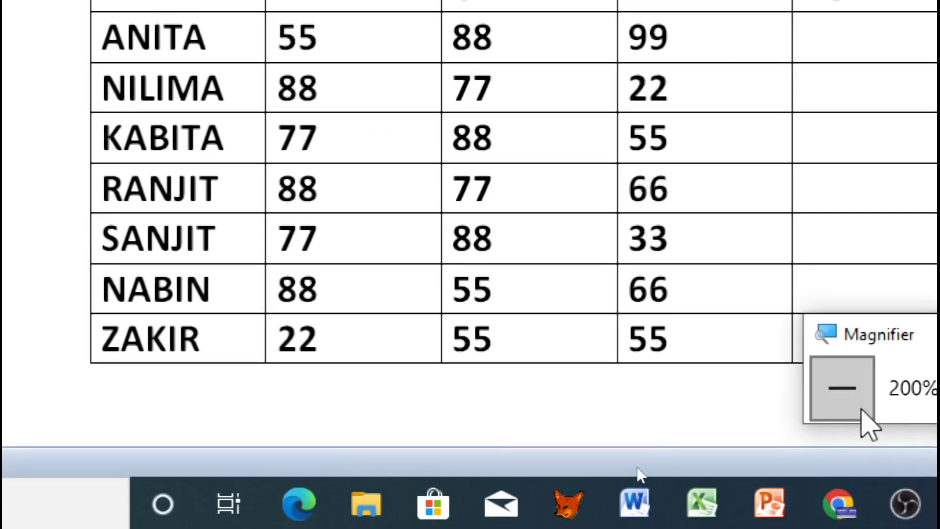
pyautogui.click(628, 457)
pyautogui.click(919, 9)
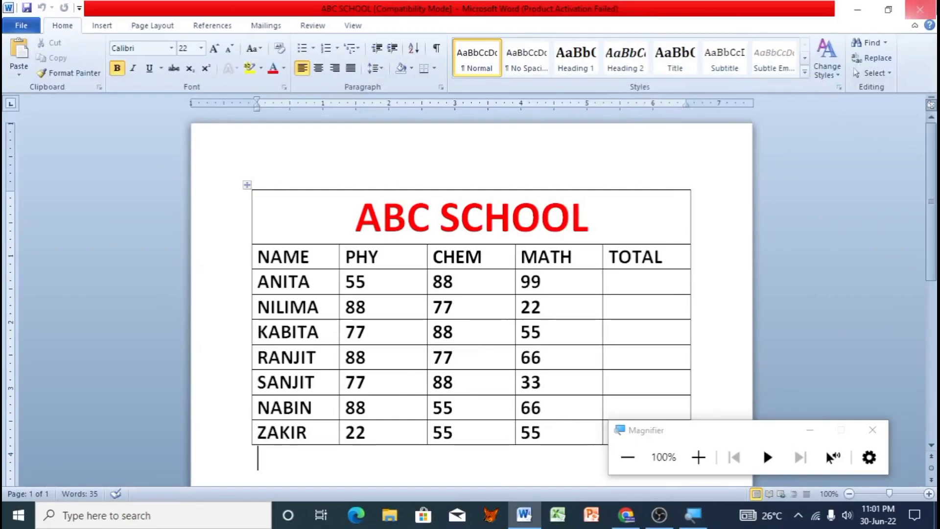
pyautogui.click(922, 11)
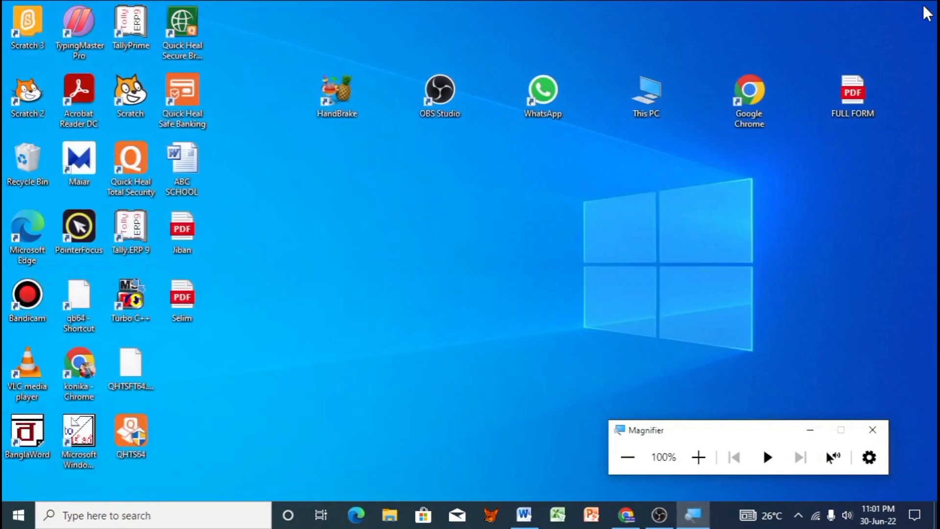
# - Bring Chrome to the front and load Google from the address bar
pyautogui.click(622, 516)
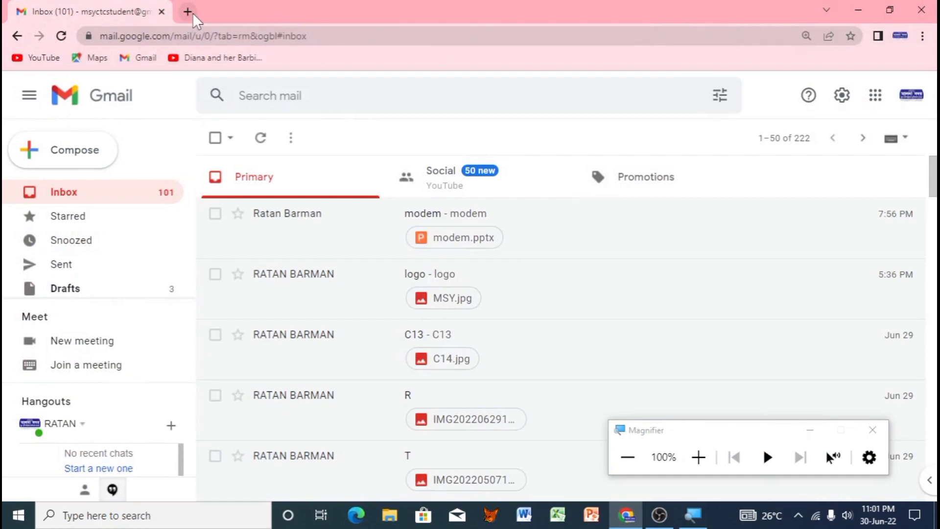
pyautogui.click(201, 37)
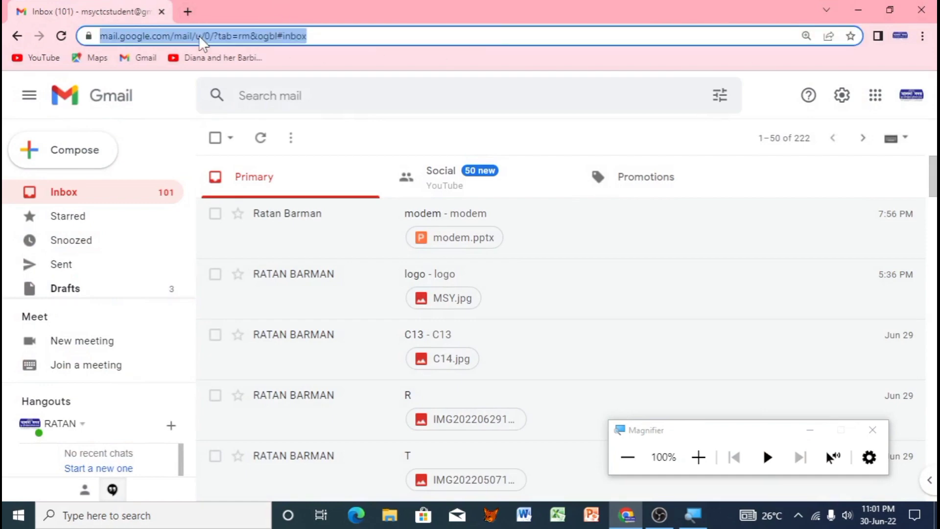
pyautogui.write('google')
pyautogui.press('Return')
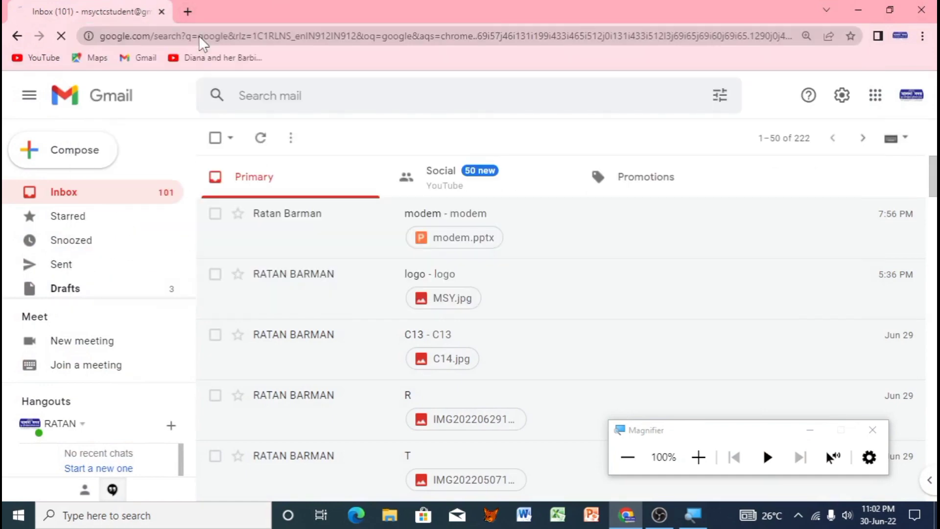
# - Search 'ilovepdf word to pdf' and open iLovePDF's Convert WORD to PDF result
pyautogui.click(183, 113)
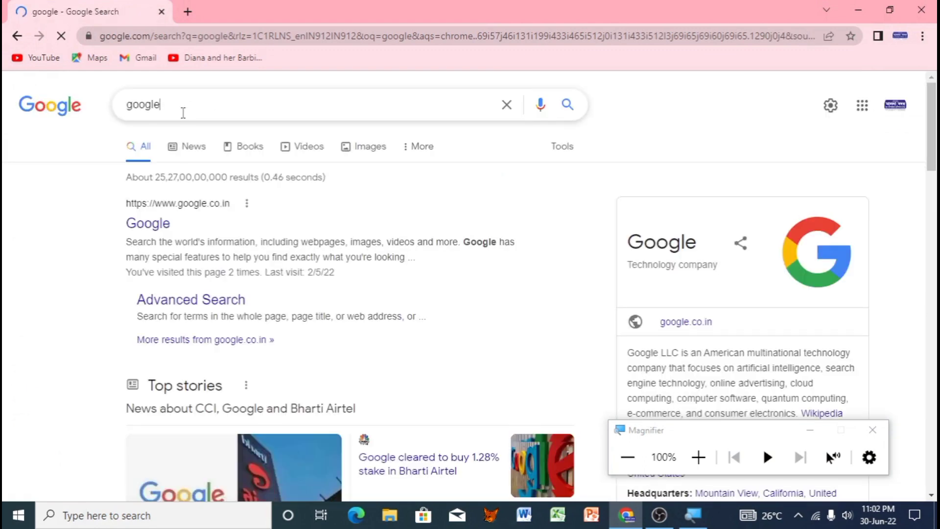
pyautogui.write('ilo')
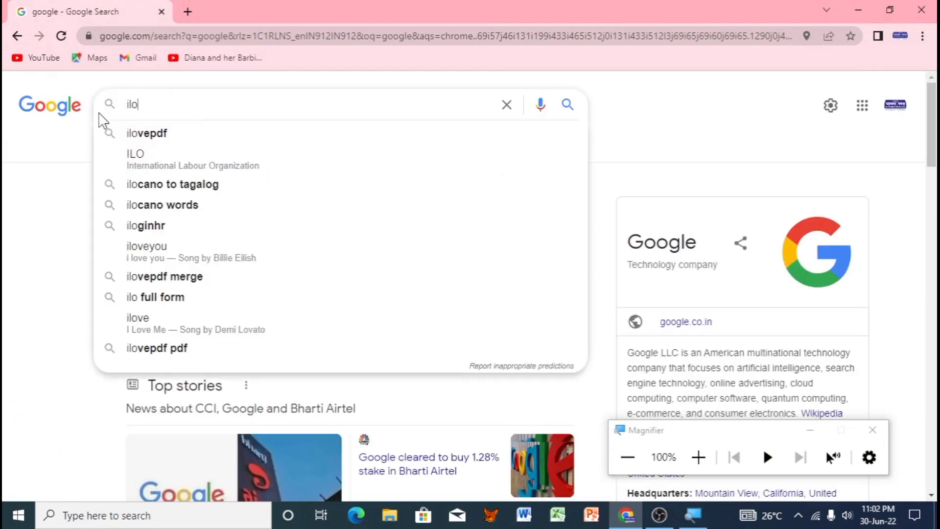
pyautogui.write('vepdf')
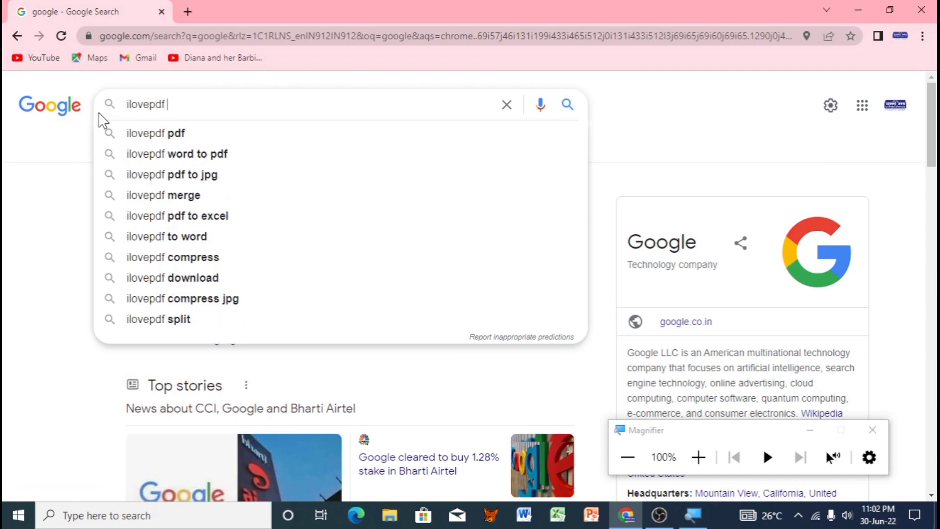
pyautogui.write(' wo')
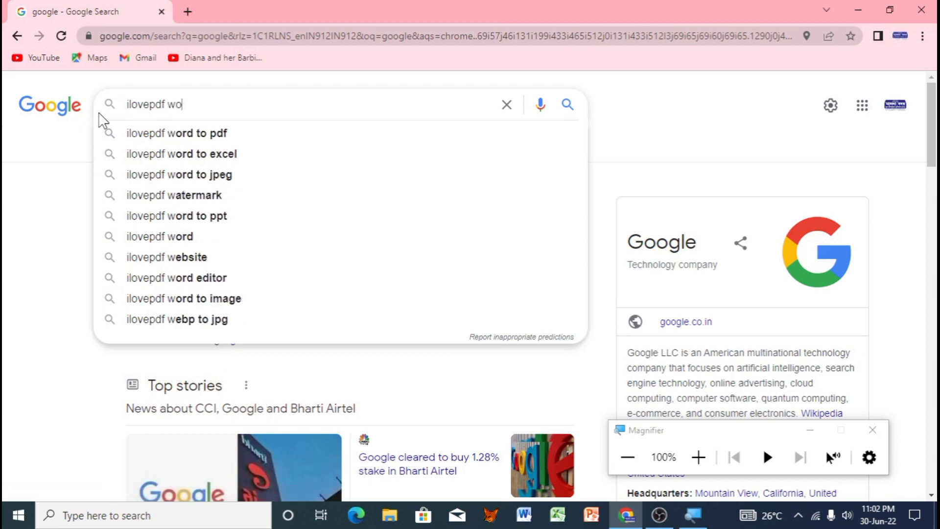
pyautogui.write('rd to pd')
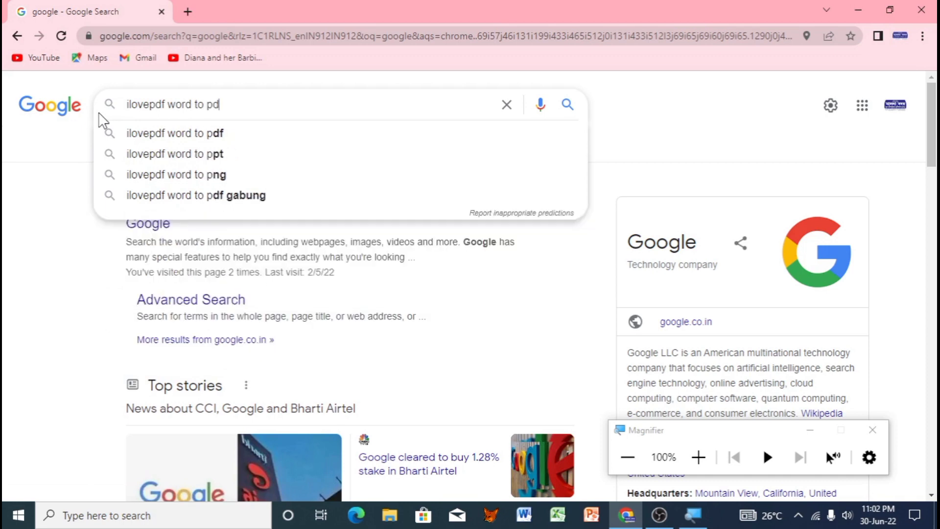
pyautogui.write('f')
pyautogui.press('Return')
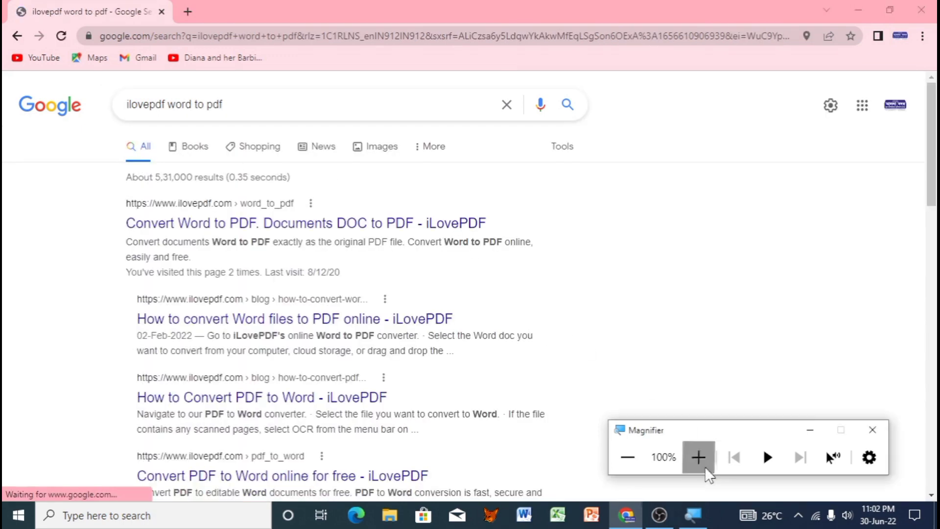
pyautogui.click(698, 456)
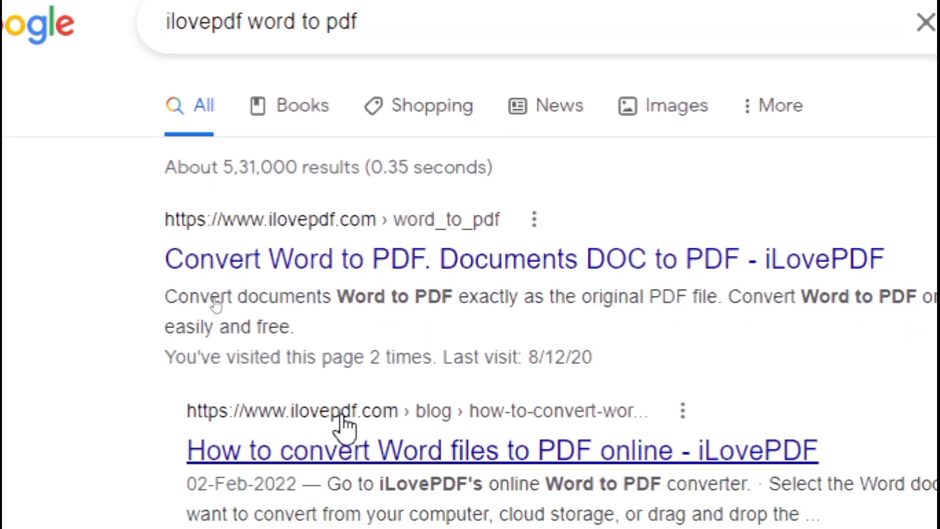
pyautogui.click(706, 262)
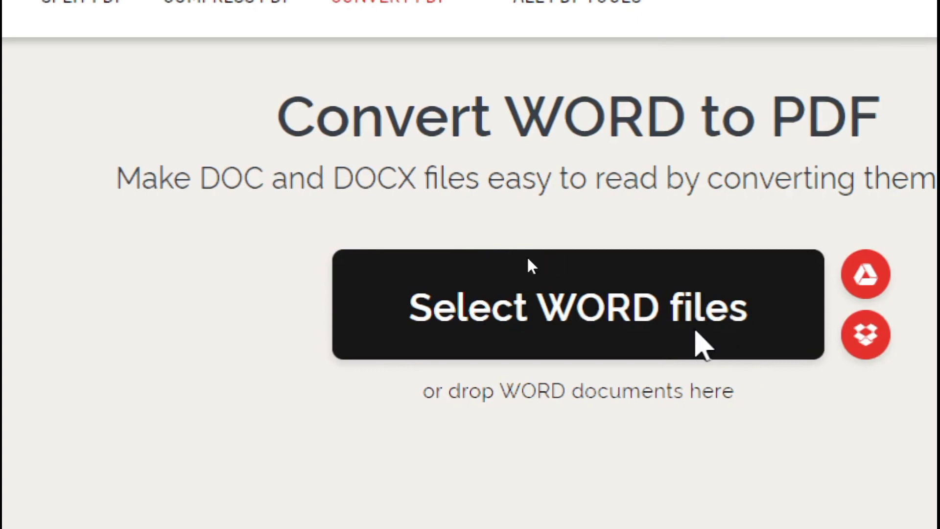
# - Pick ABC SCHOOL from the Desktop and upload it to the Word to PDF converter
pyautogui.click(696, 332)
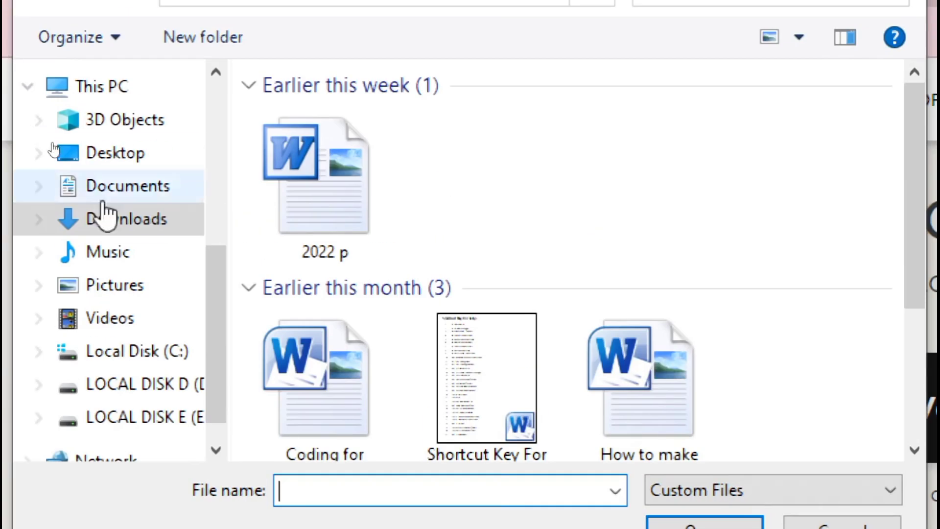
pyautogui.click(98, 164)
pyautogui.click(343, 115)
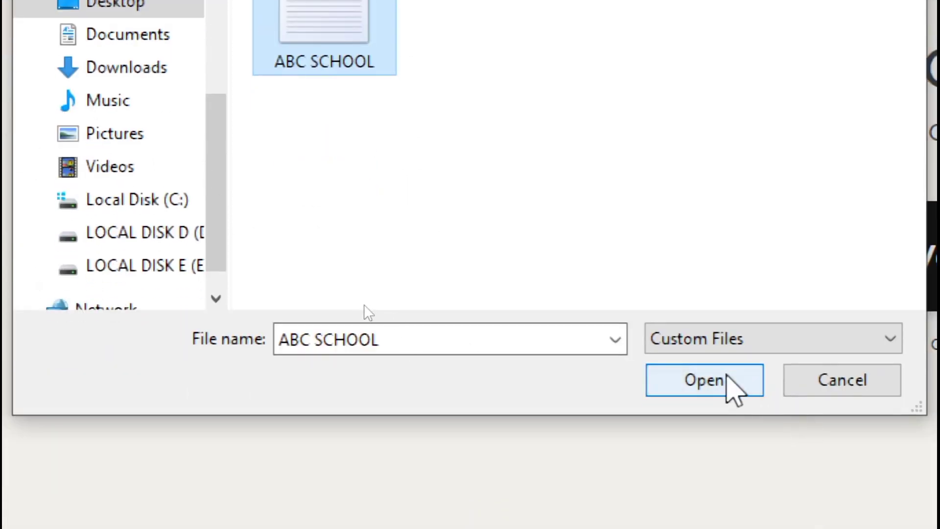
pyautogui.click(733, 389)
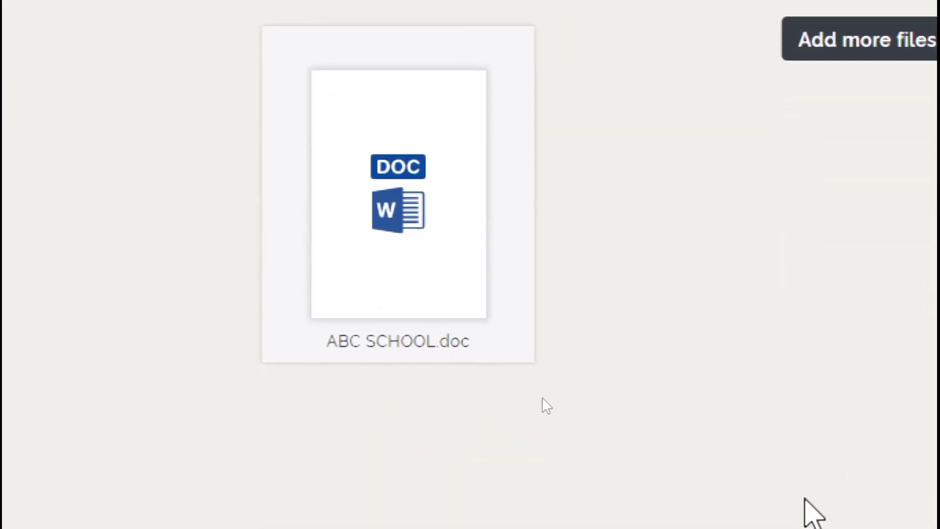
pyautogui.moveTo(721, 501)
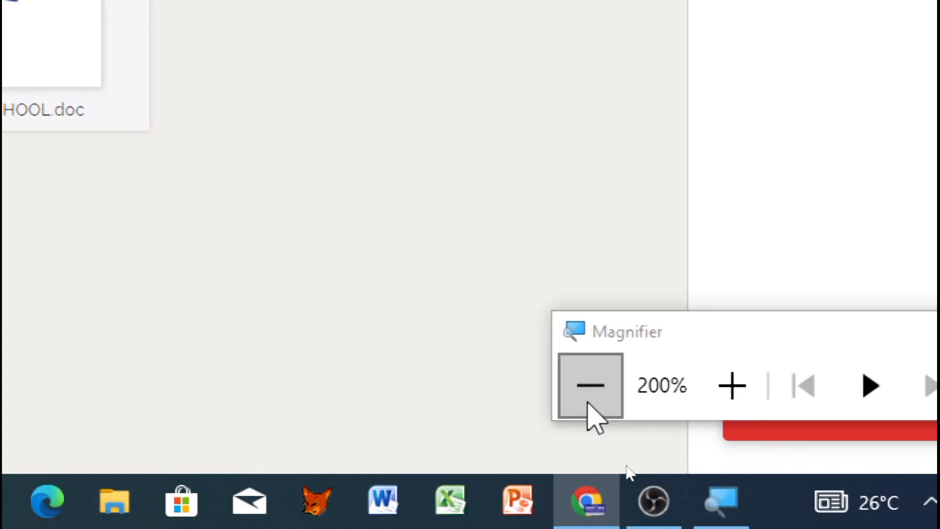
pyautogui.click(590, 399)
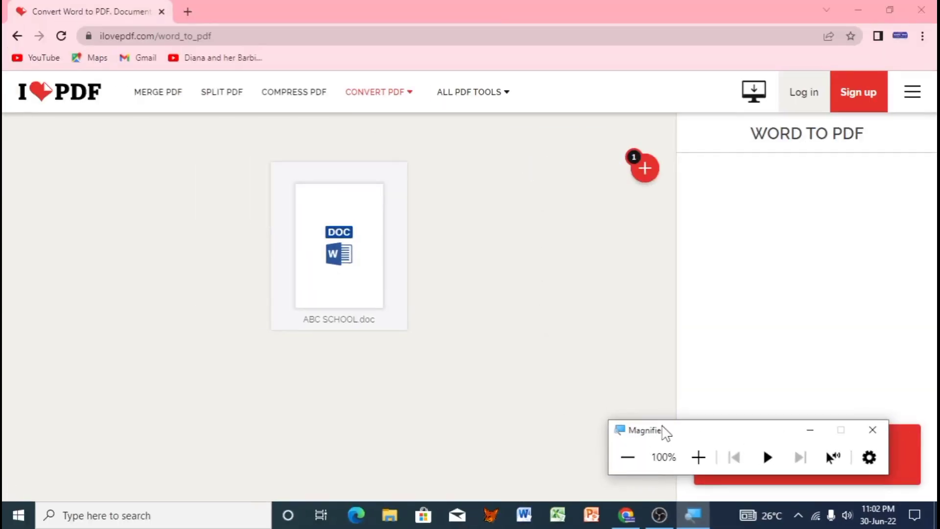
# - Convert ABC SCHOOL.doc to PDF and download ABC SCHOOL.pdf
pyautogui.moveTo(663, 430); pyautogui.dragTo(223, 422)
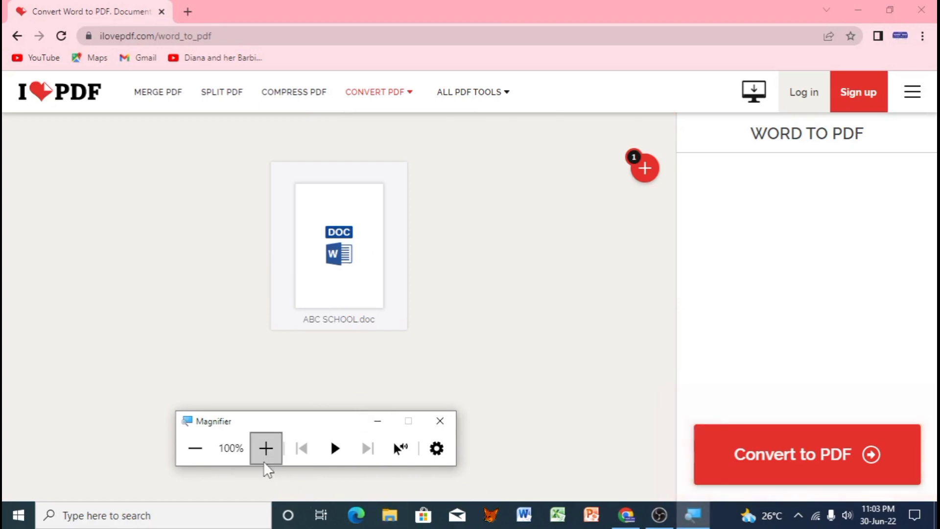
pyautogui.click(265, 450)
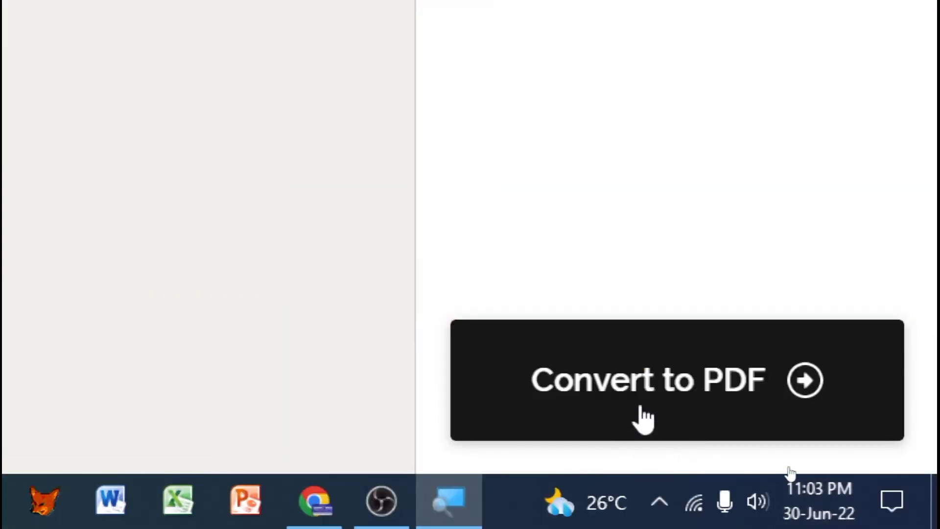
pyautogui.click(643, 418)
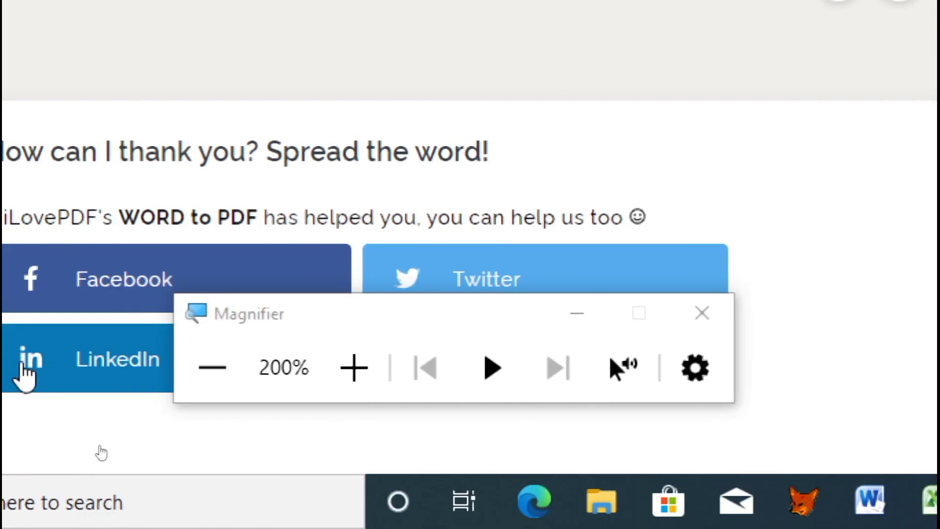
pyautogui.click(215, 376)
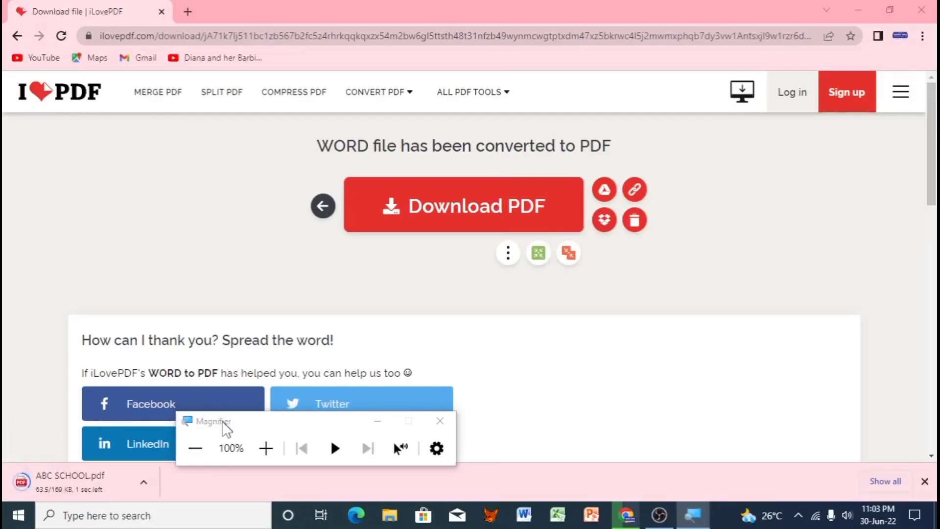
pyautogui.click(266, 448)
pyautogui.click(266, 447)
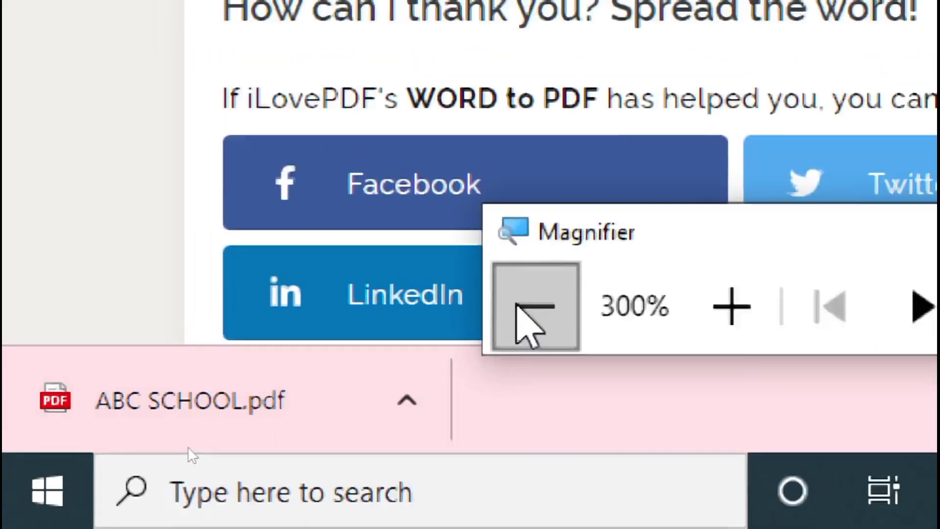
pyautogui.click(187, 447)
pyautogui.click(187, 446)
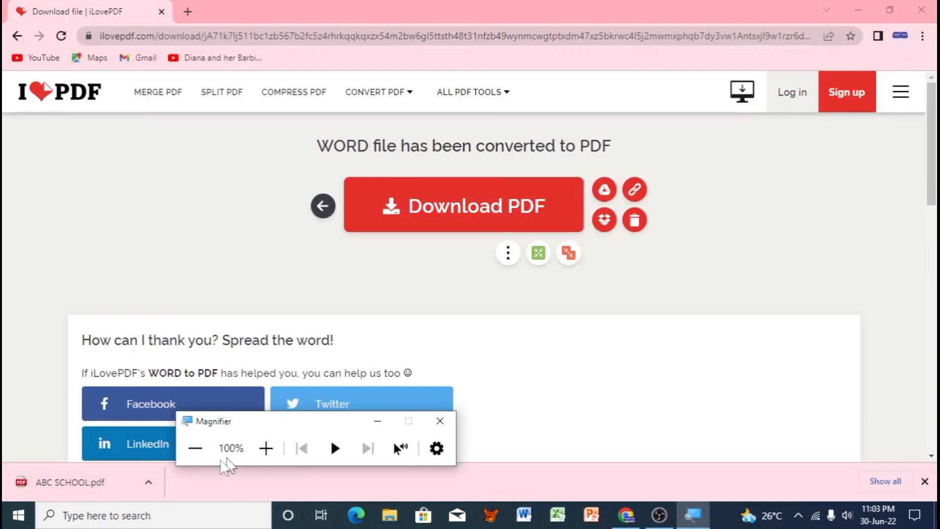
# - Open the downloaded ABC SCHOOL.pdf to check the marks table, then close it and minimize Chrome
pyautogui.click(78, 483)
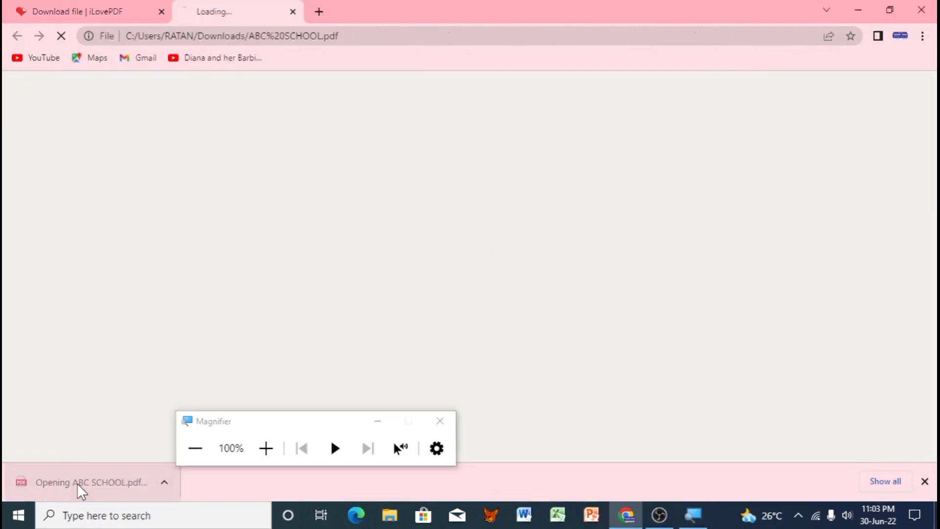
pyautogui.scroll(-4, 376, 274)
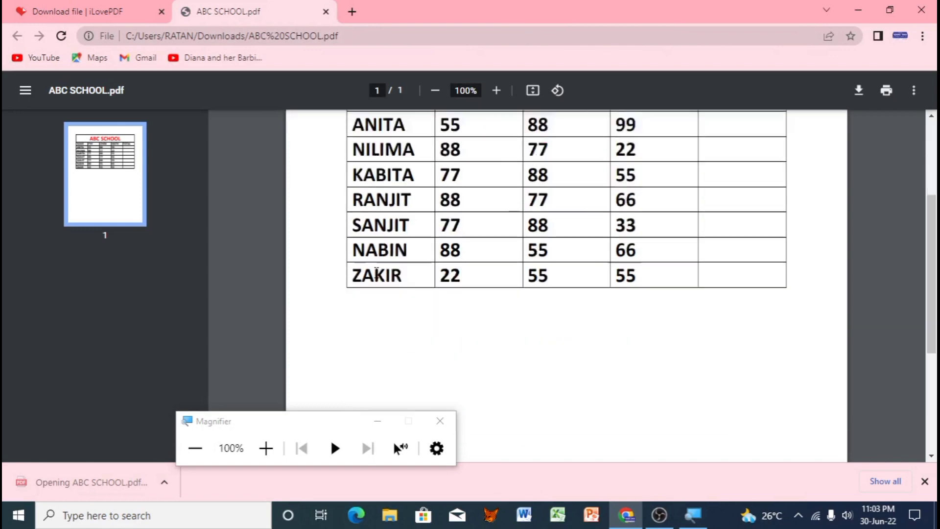
pyautogui.scroll(4, 376, 275)
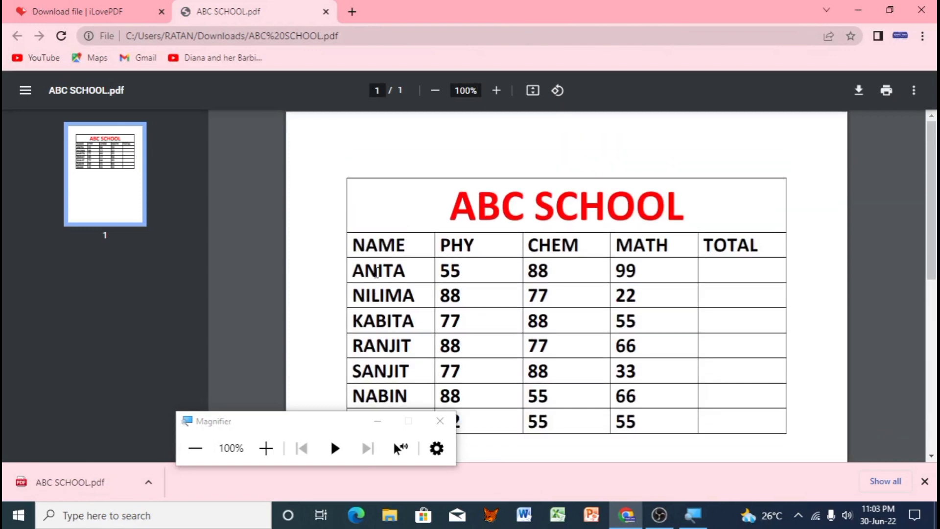
pyautogui.click(325, 11)
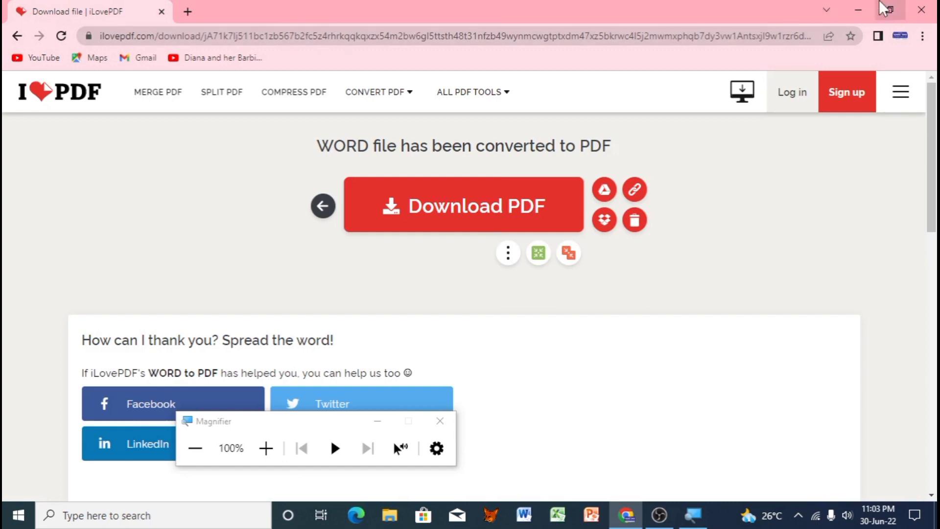
pyautogui.click(857, 10)
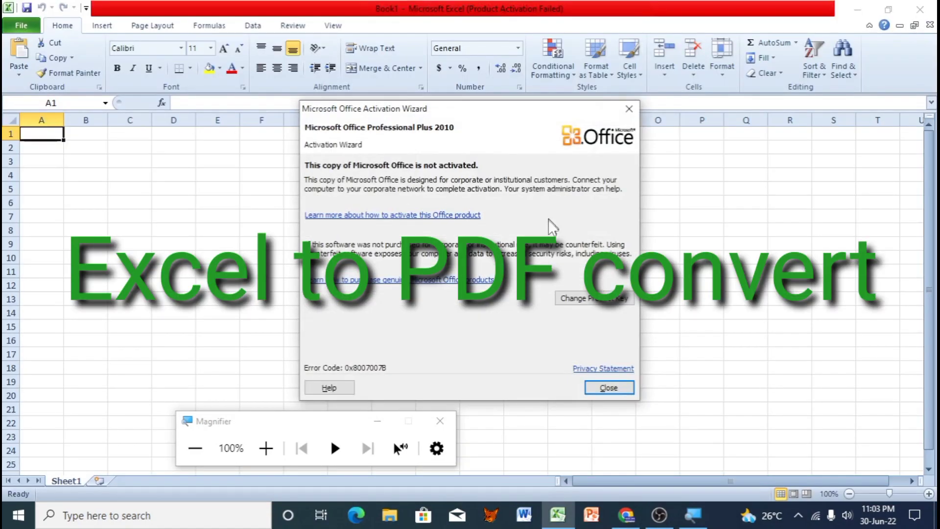
# - Dismiss the activation notice and the file-not-found error from trying to reopen Book1
pyautogui.click(595, 390)
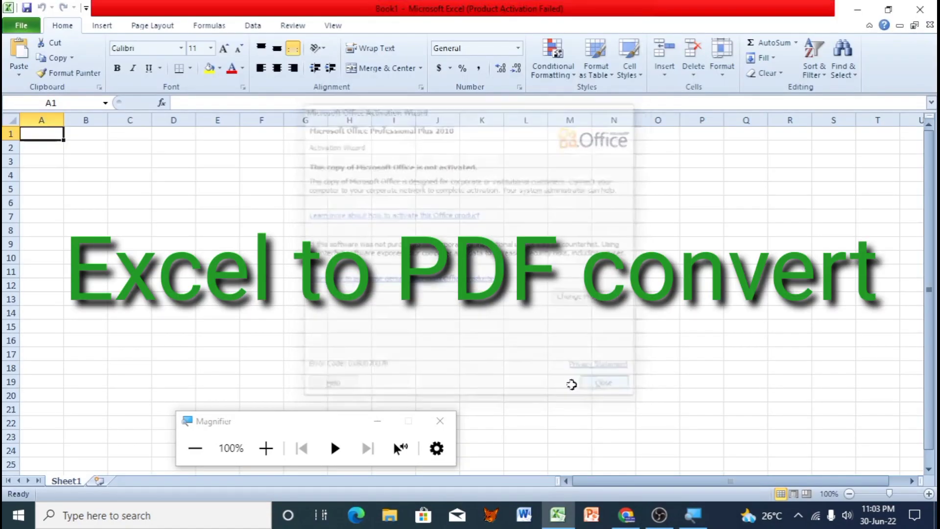
pyautogui.click(21, 25)
pyautogui.click(172, 120)
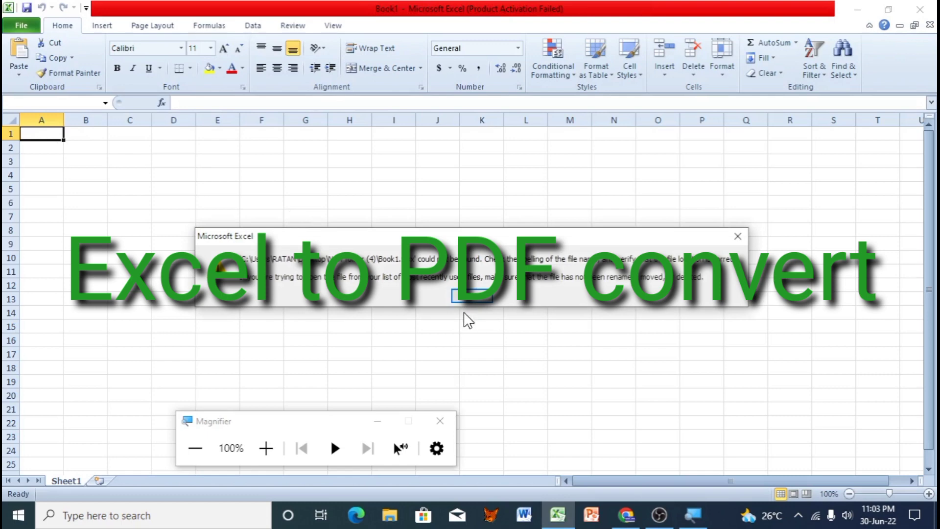
pyautogui.click(470, 296)
# - Open the password-protected ALL EEAS JUN workbook and select the CITA exam-date table
pyautogui.click(21, 25)
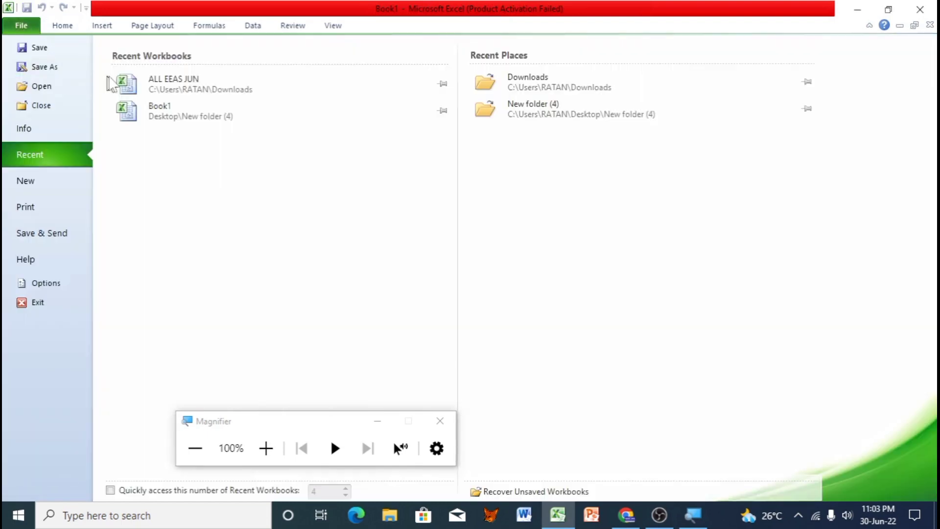
pyautogui.click(146, 81)
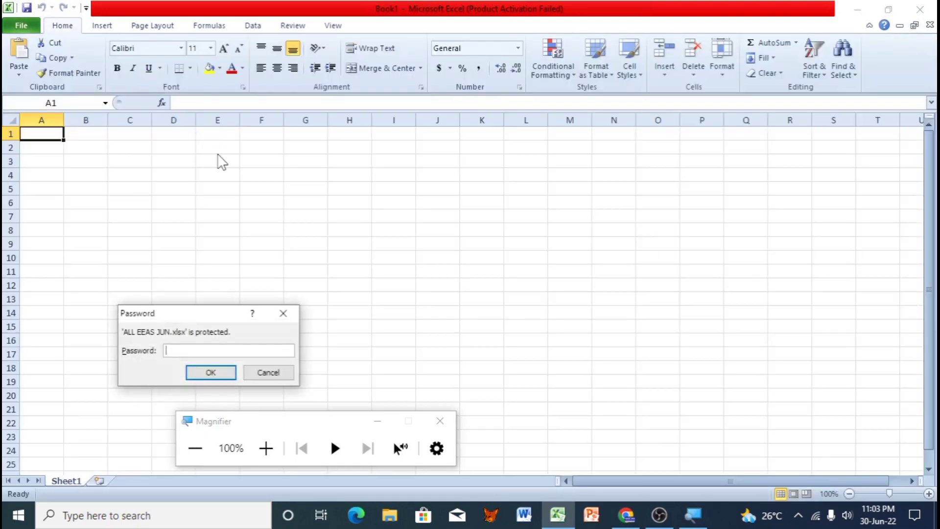
pyautogui.press('Return')
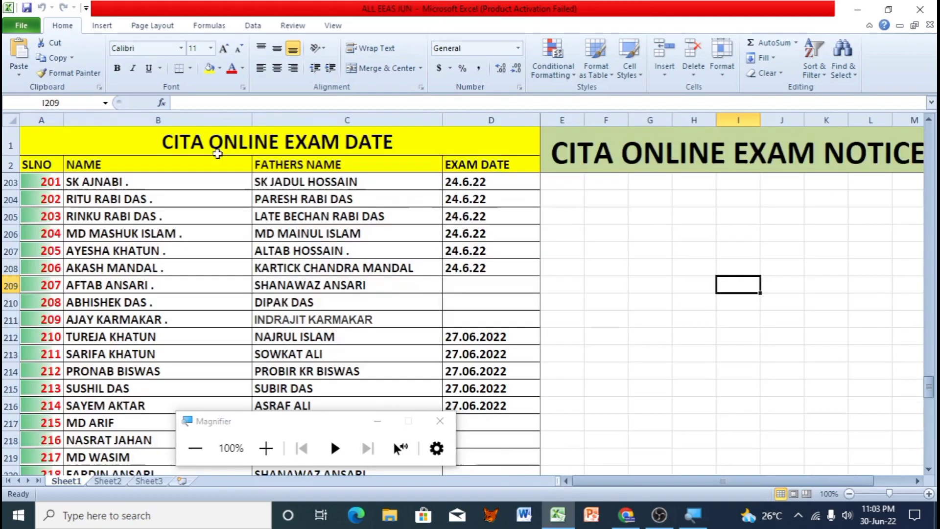
pyautogui.scroll(-3, 392, 270)
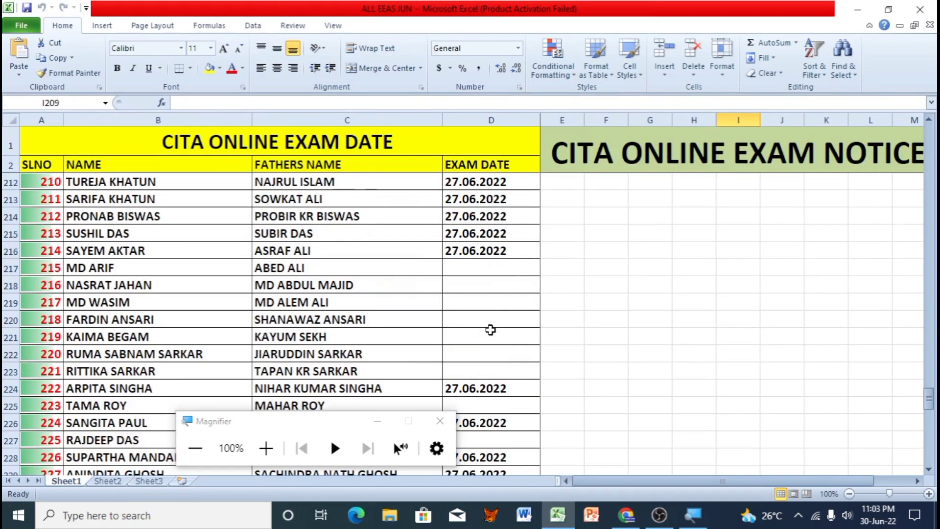
pyautogui.moveTo(491, 386); pyautogui.dragTo(3, 3)
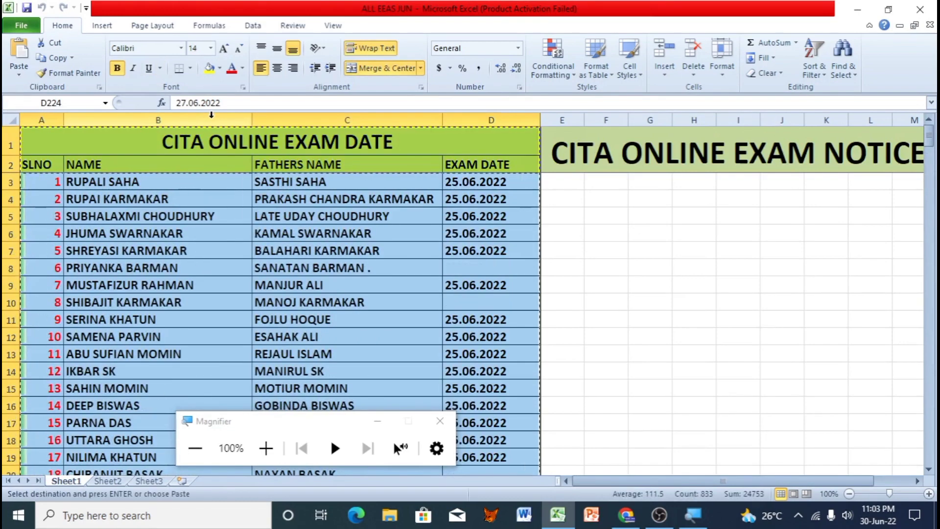
# - Paste the table into a new workbook and autofit columns B, C and D
pyautogui.hotkey('ctrl', 'n')
pyautogui.hotkey('ctrl', 'v')
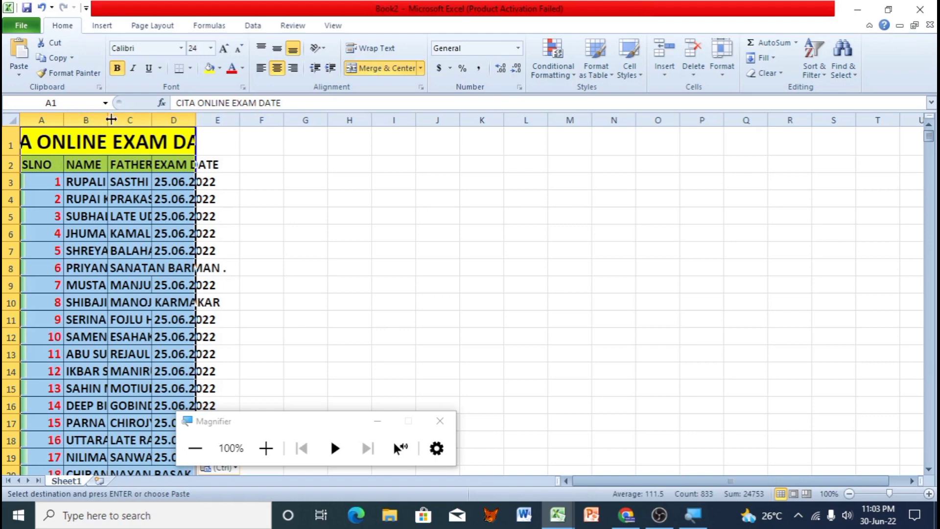
pyautogui.doubleClick(109, 119)
pyautogui.doubleClick(297, 120)
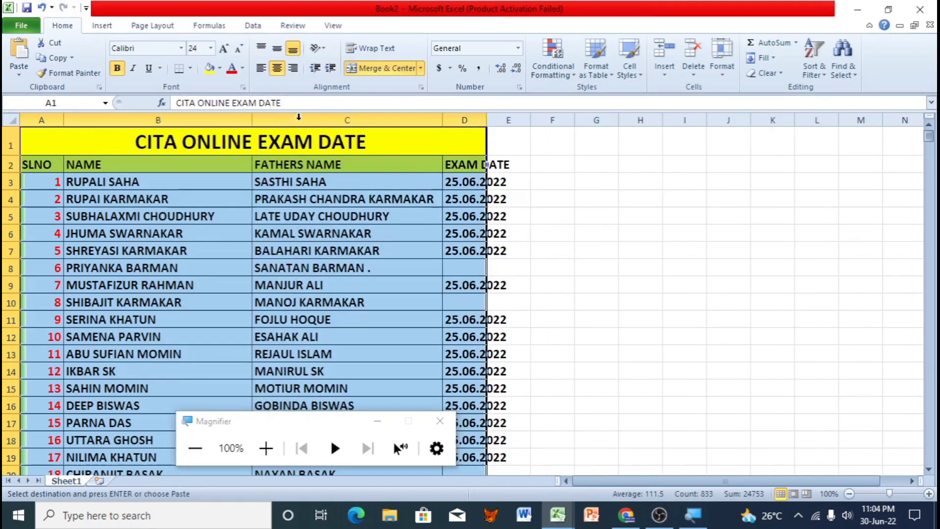
pyautogui.doubleClick(485, 119)
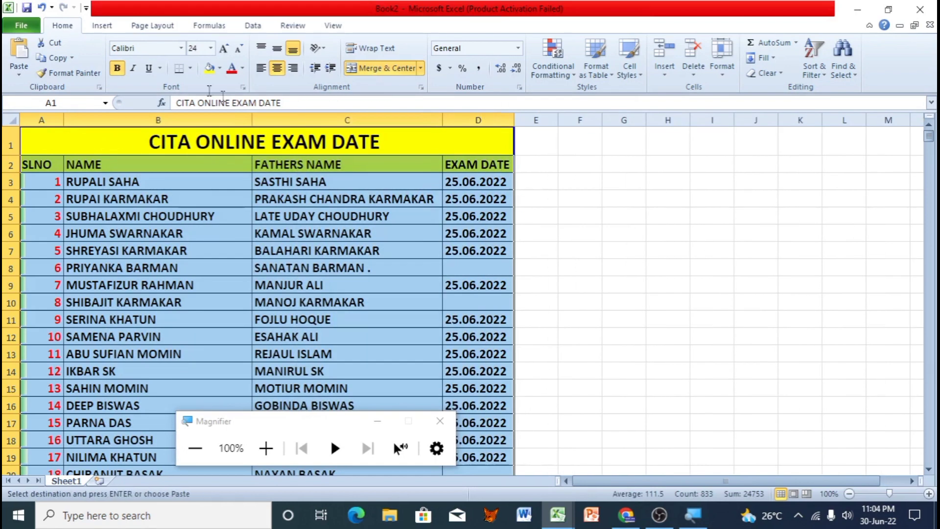
# - Set the page to Normal margins and landscape orientation
pyautogui.click(159, 29)
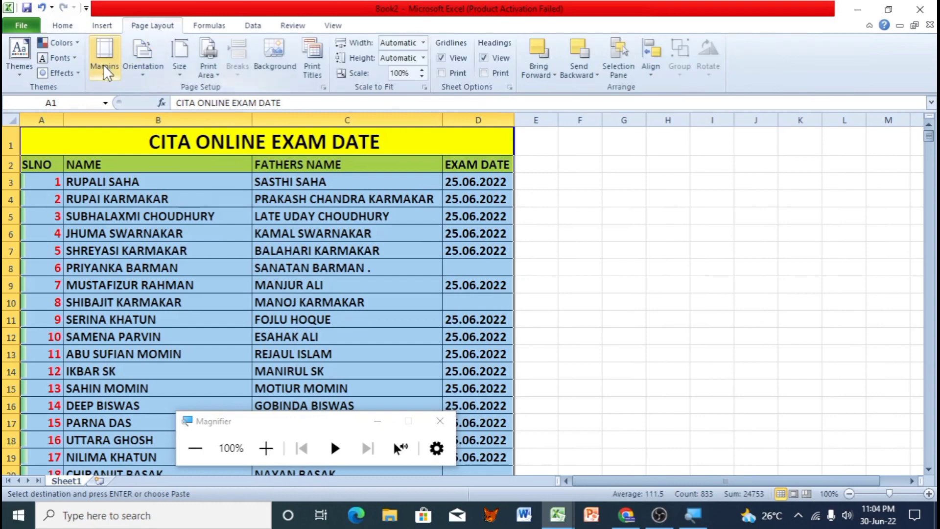
pyautogui.click(103, 63)
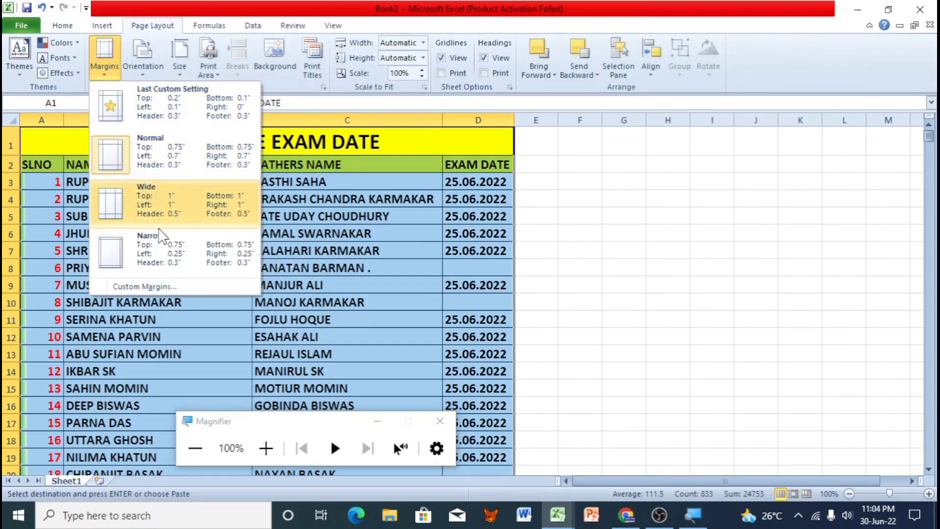
pyautogui.click(160, 160)
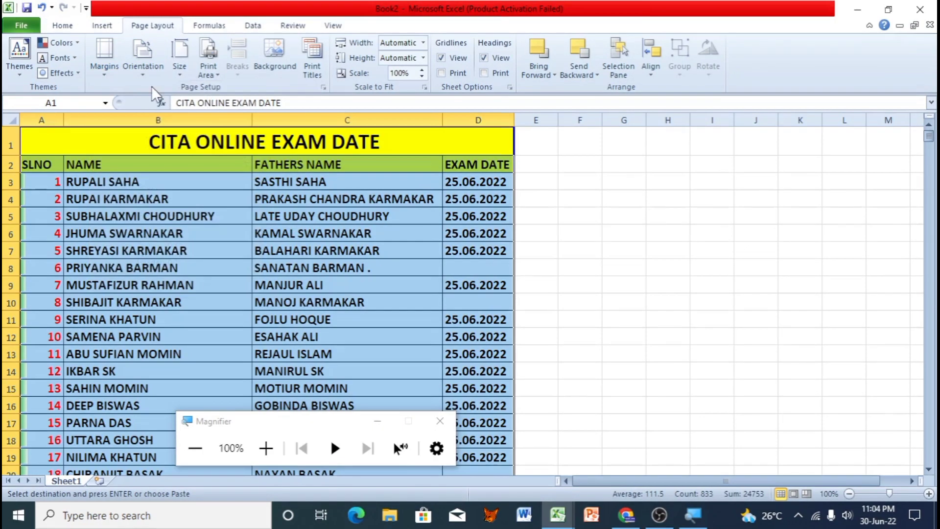
pyautogui.click(146, 79)
pyautogui.click(156, 127)
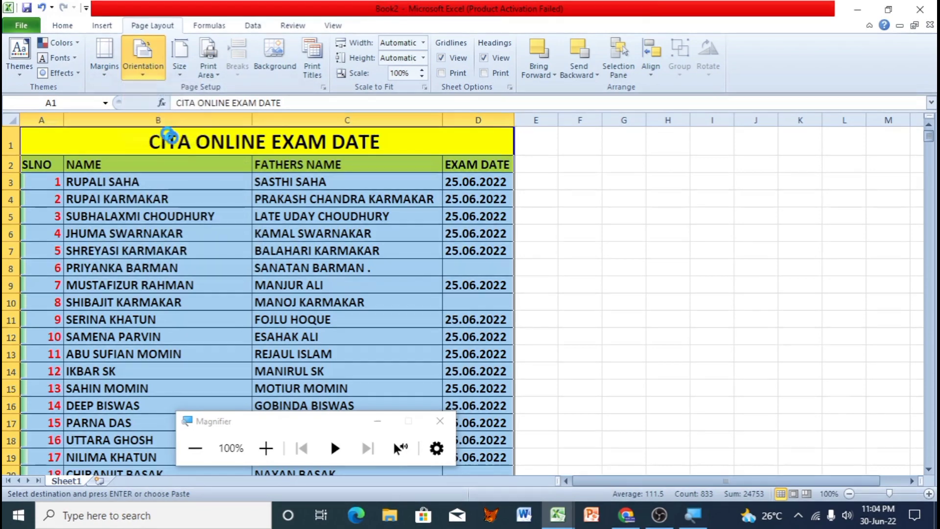
pyautogui.click(189, 180)
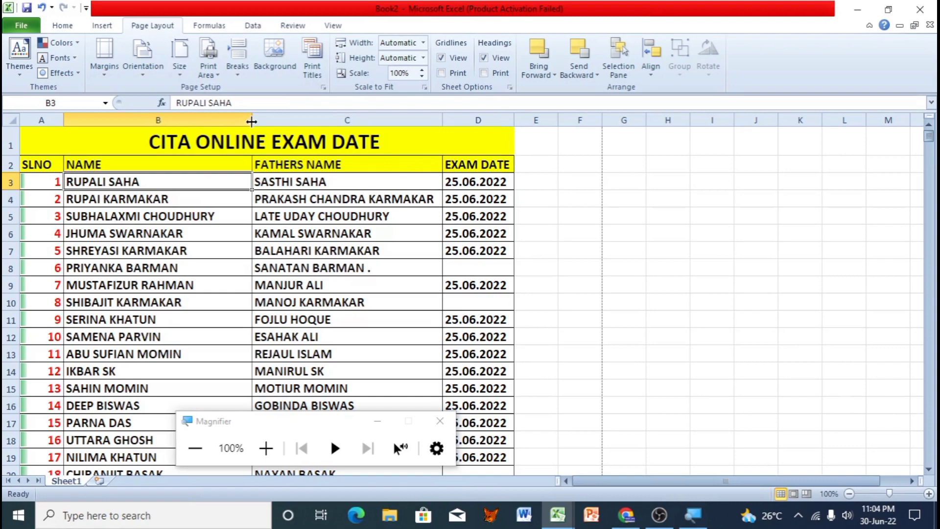
# - Widen the NAME and FATHERS NAME columns and check the names fit under magnification
pyautogui.moveTo(252, 121); pyautogui.dragTo(294, 127)
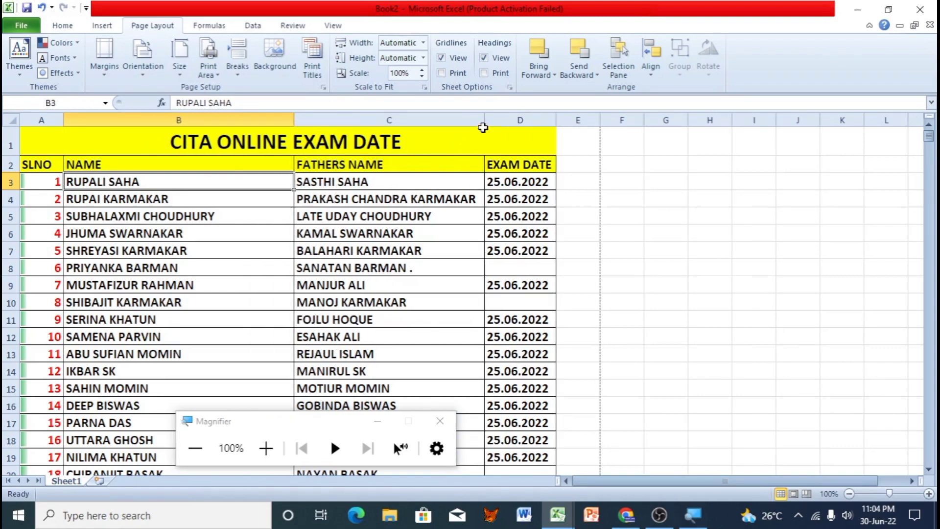
pyautogui.moveTo(483, 126); pyautogui.dragTo(513, 128)
pyautogui.click(648, 214)
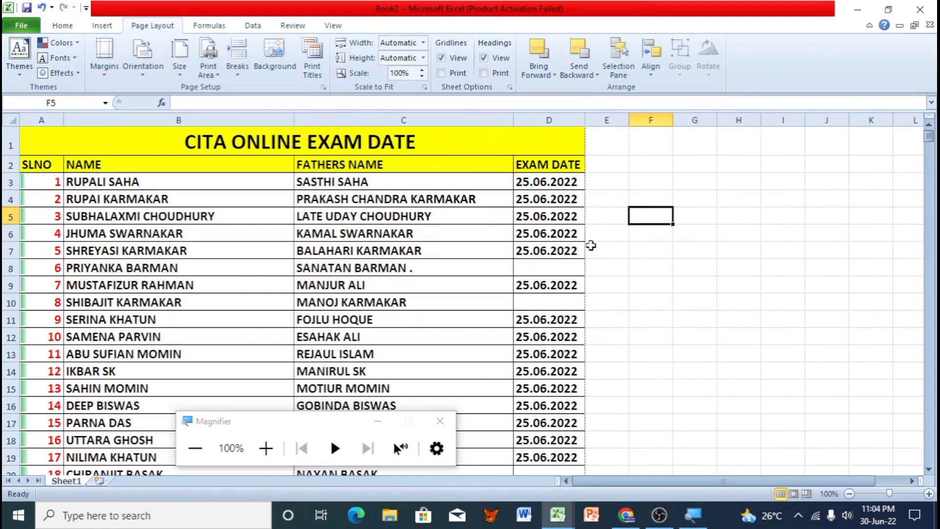
pyautogui.scroll(-11, 558, 212)
pyautogui.scroll(5, 558, 212)
pyautogui.scroll(4, 558, 214)
pyautogui.scroll(2, 557, 214)
pyautogui.click(266, 449)
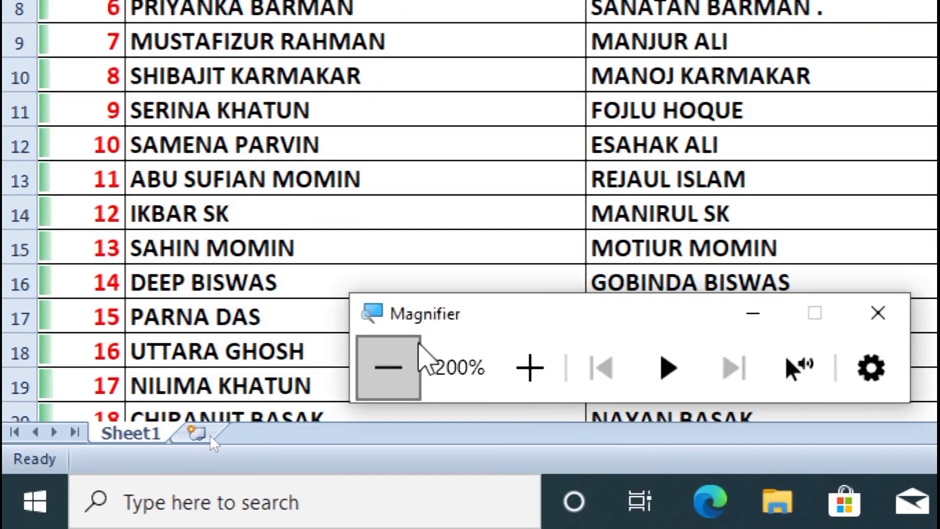
pyautogui.click(392, 367)
# - Save the workbook to the Desktop as Mili
pyautogui.click(197, 289)
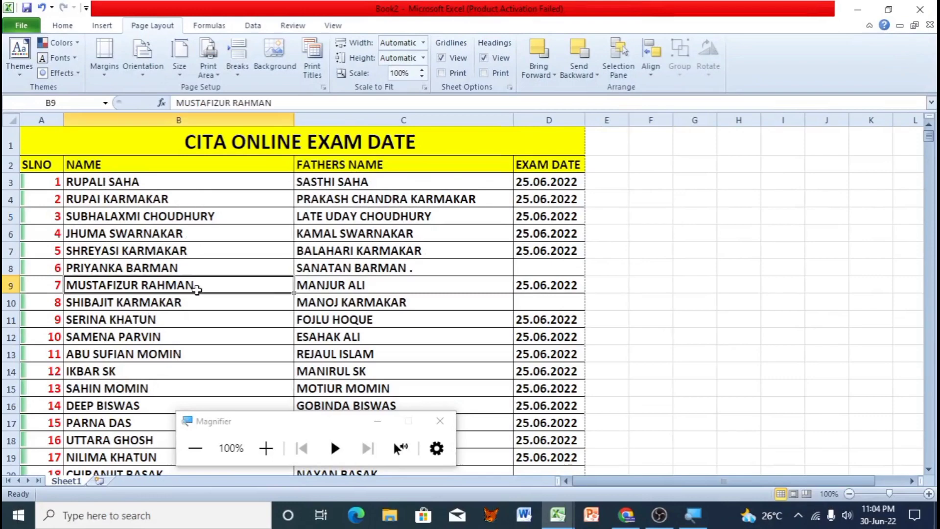
pyautogui.hotkey('ctrl', 's')
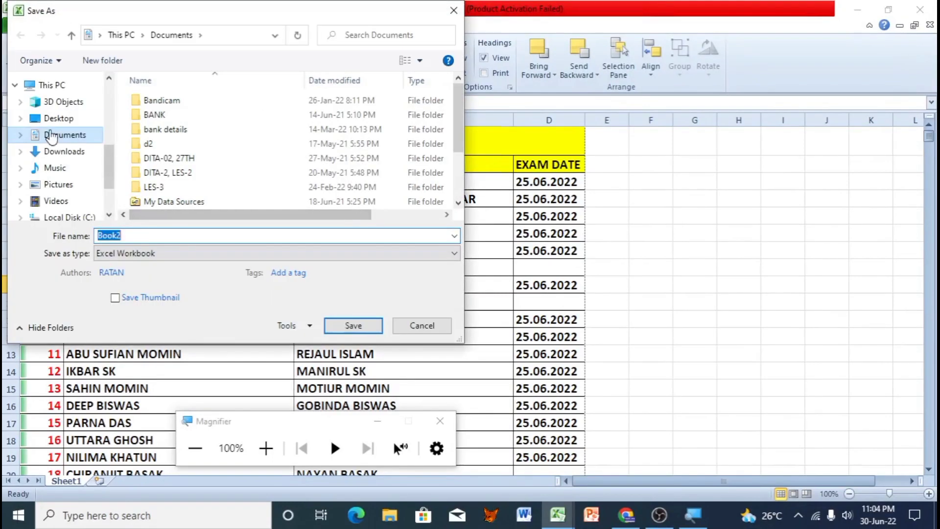
pyautogui.click(62, 58)
pyautogui.doubleClick(145, 235)
pyautogui.write('Mili')
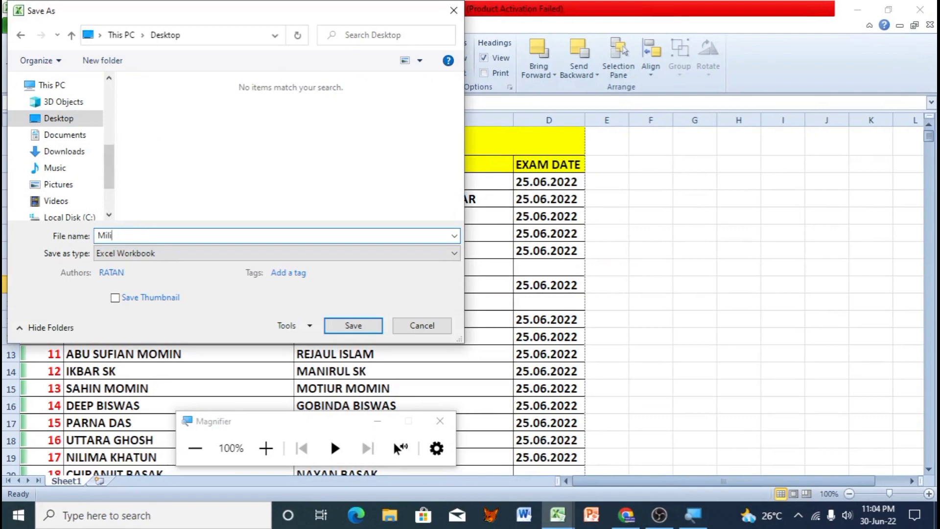
pyautogui.click(269, 446)
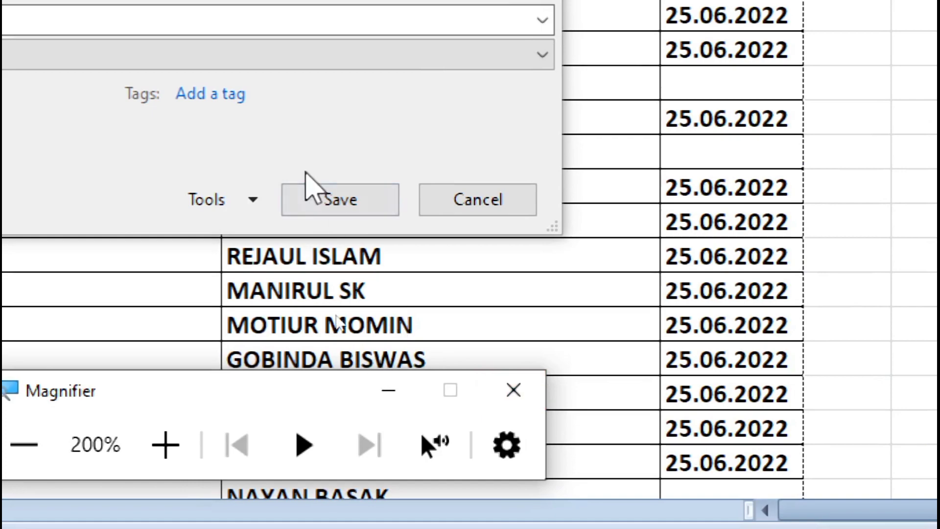
pyautogui.click(316, 196)
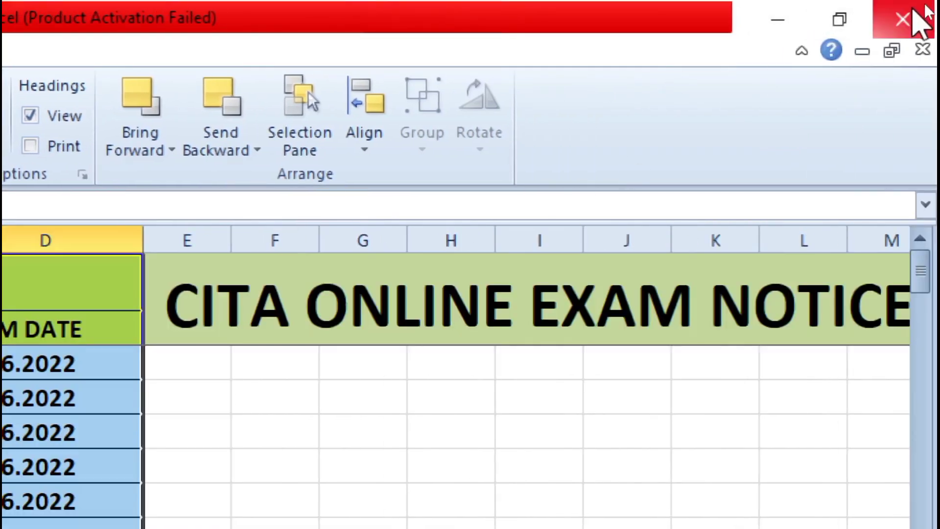
# - Close Excel, set magnification to 300%, and return to the iLovePDF page in Chrome
pyautogui.click(914, 9)
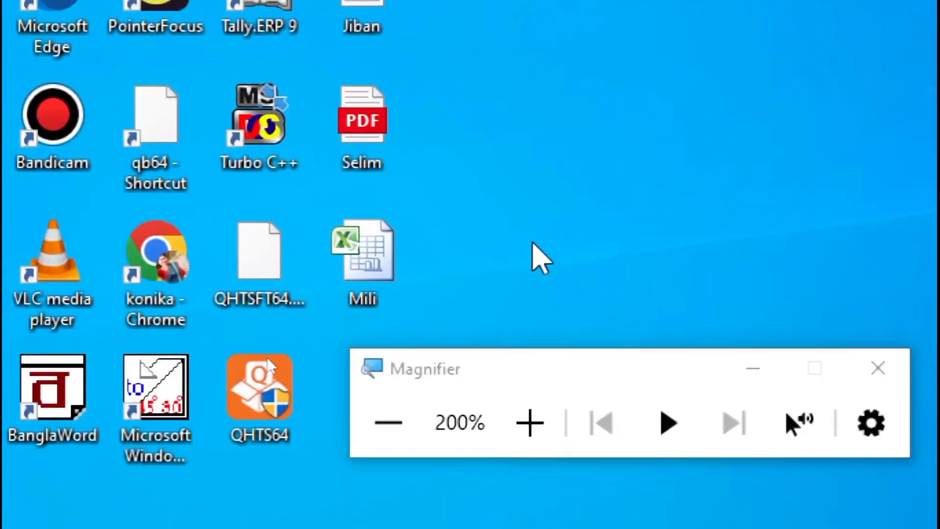
pyautogui.moveTo(489, 398); pyautogui.dragTo(668, 335)
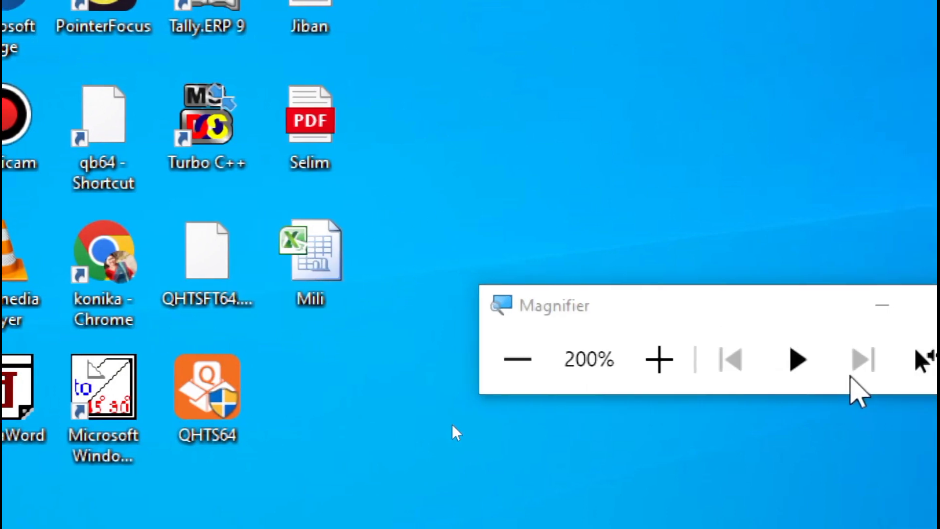
pyautogui.click(678, 381)
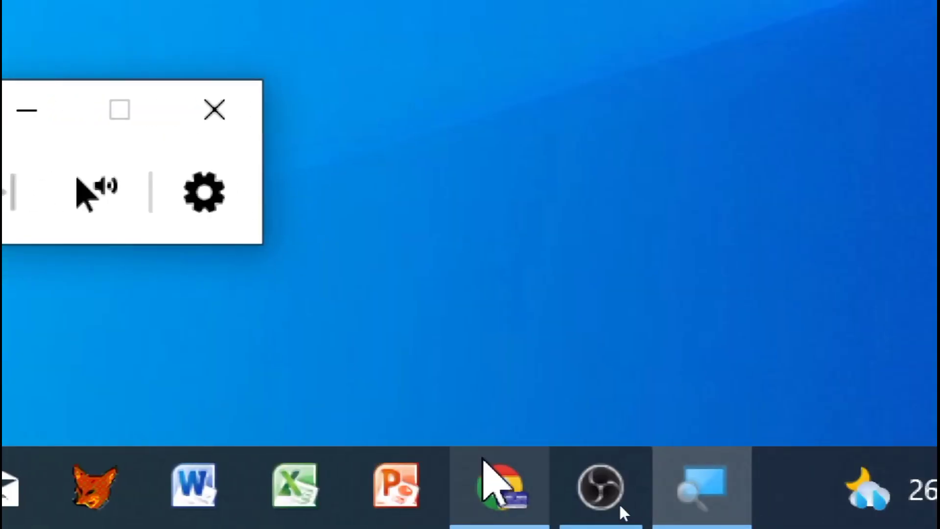
pyautogui.click(485, 460)
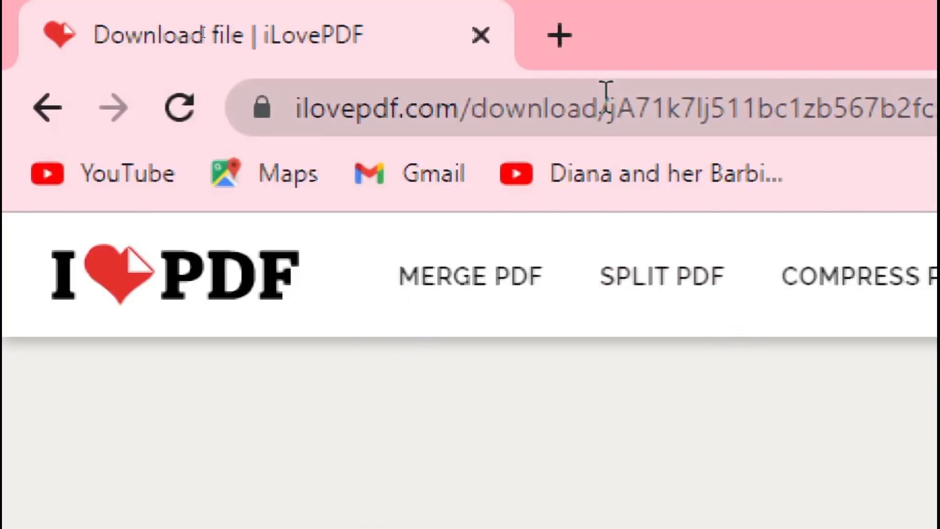
# - Search 'ilovepdf excel to pdf' and open iLovePDF's Convert Excel to PDF result
pyautogui.click(605, 98)
pyautogui.write('il')
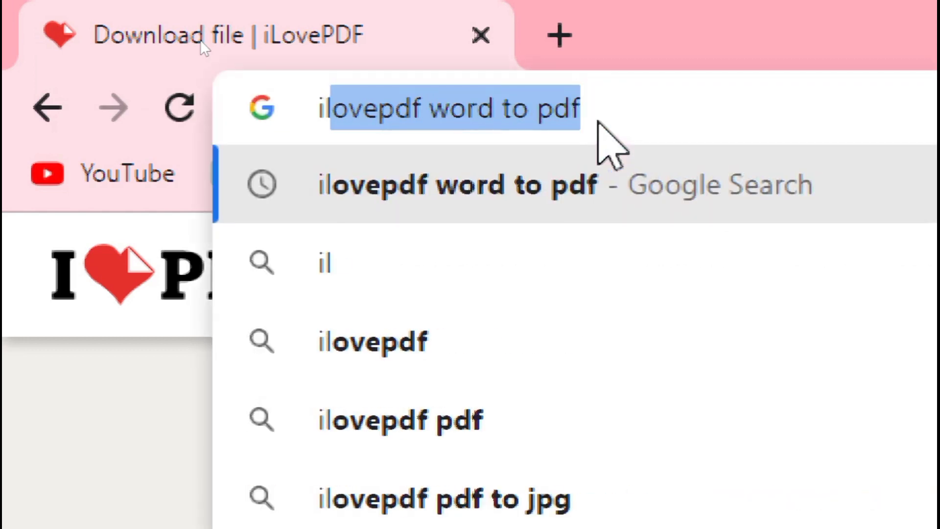
pyautogui.write('ovepdf ')
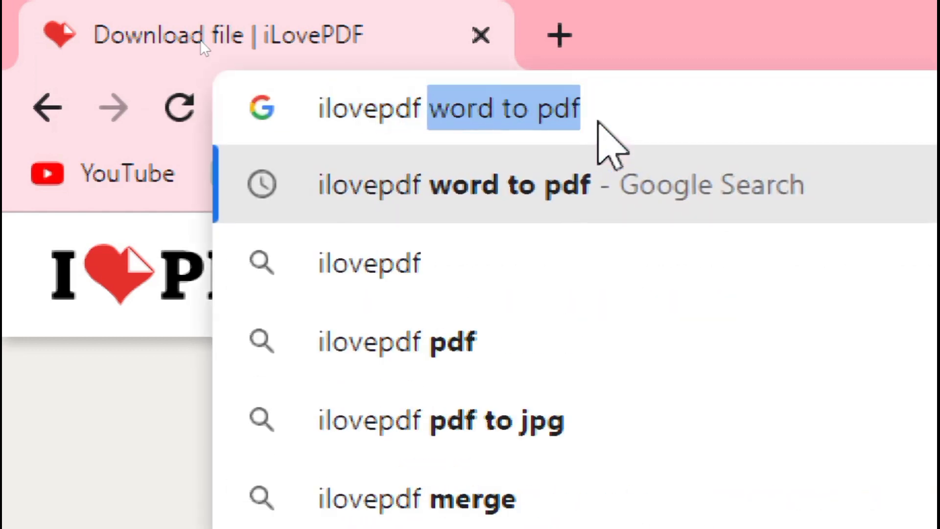
pyautogui.write('excel ')
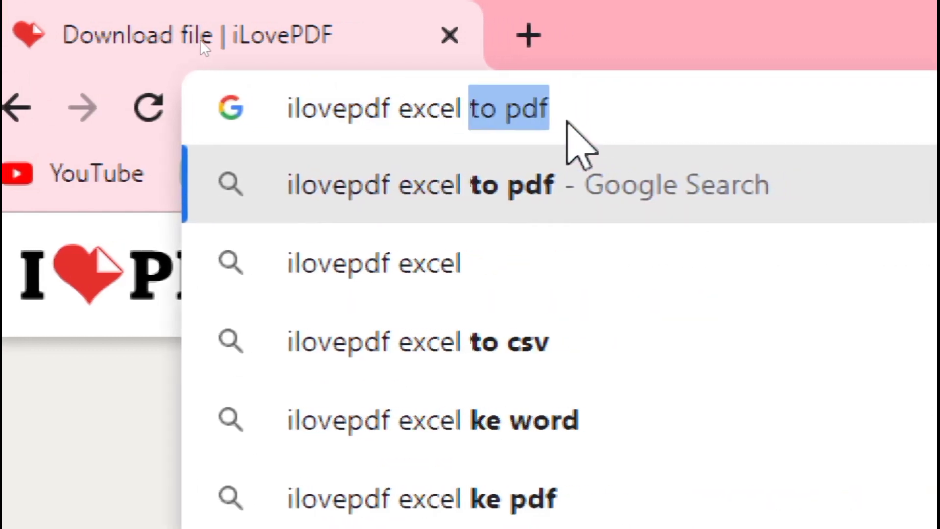
pyautogui.write('to')
pyautogui.press('Return')
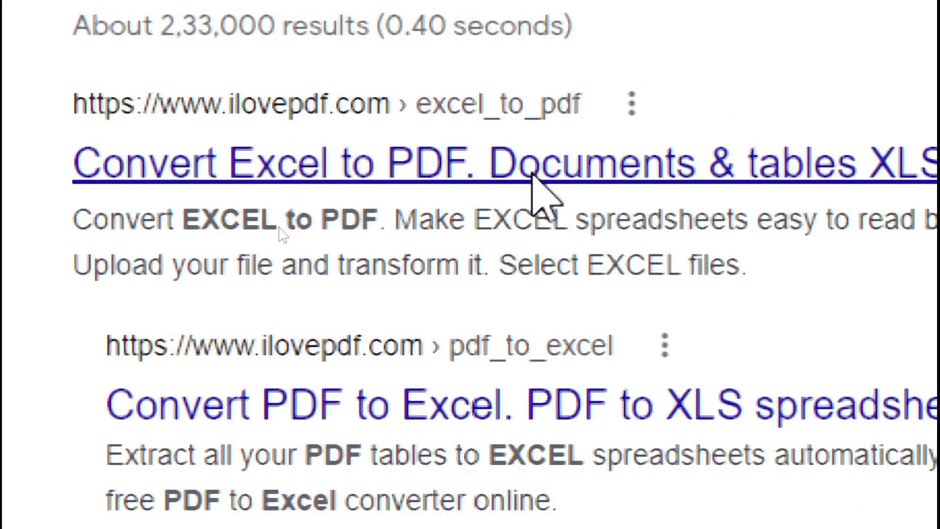
pyautogui.click(532, 172)
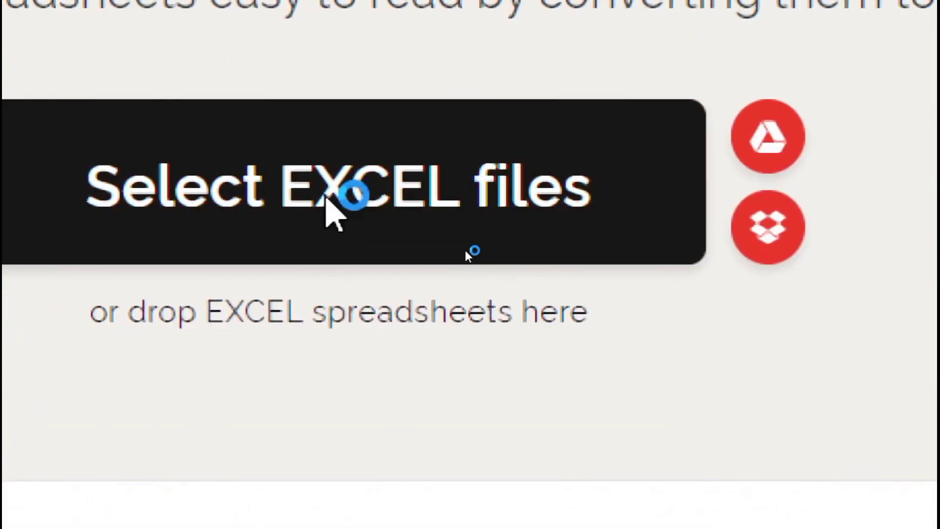
# - Upload Mili from the Desktop to iLovePDF's Excel tool and convert it to PDF
pyautogui.click(465, 250)
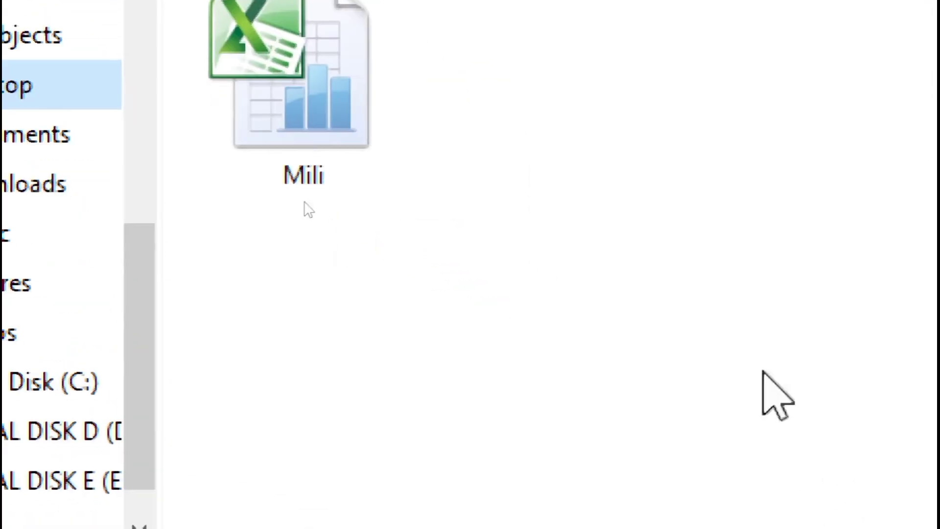
pyautogui.click(348, 105)
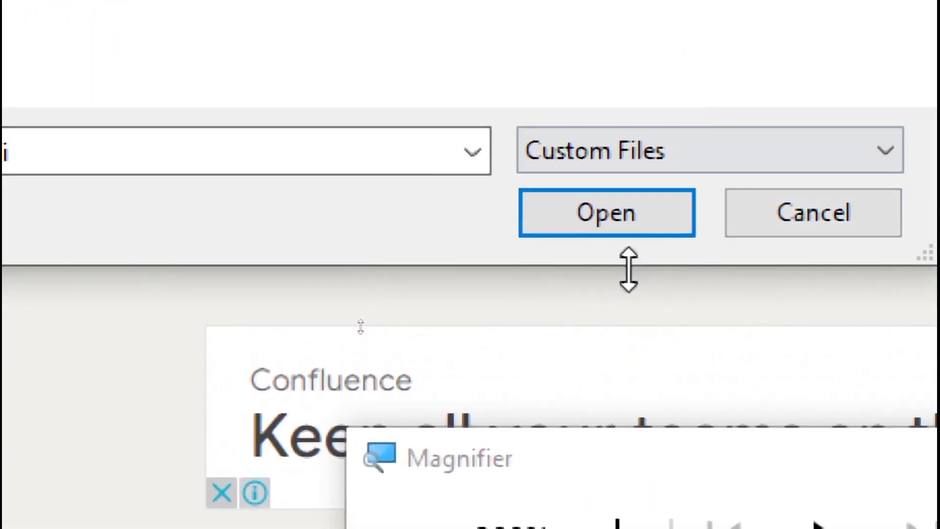
pyautogui.click(620, 228)
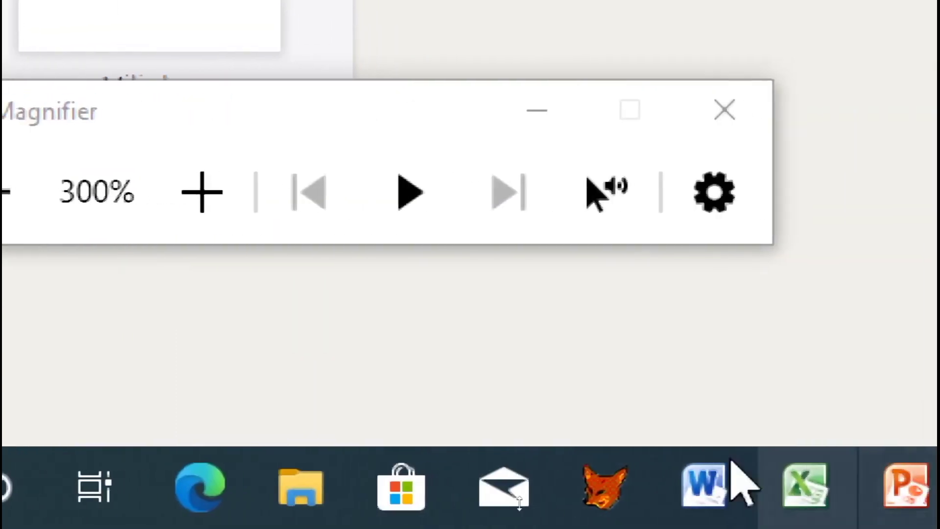
pyautogui.click(130, 193)
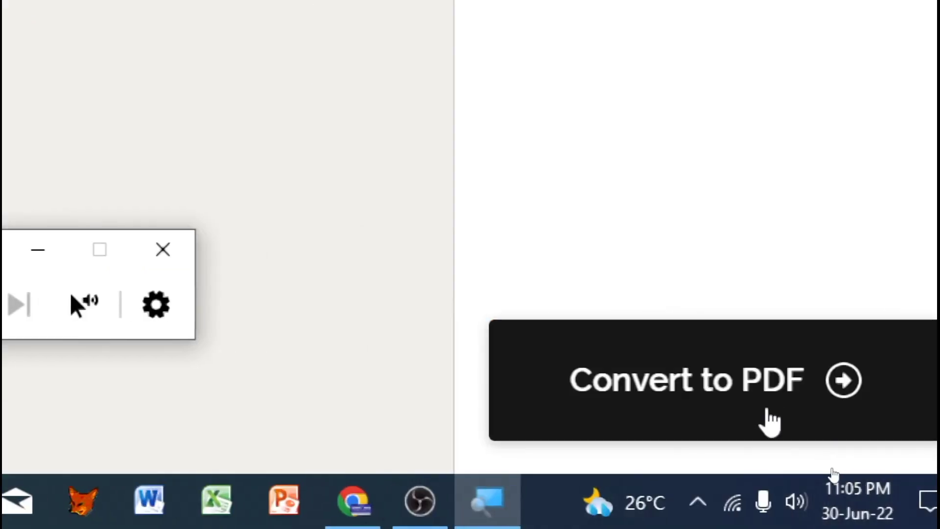
pyautogui.click(728, 400)
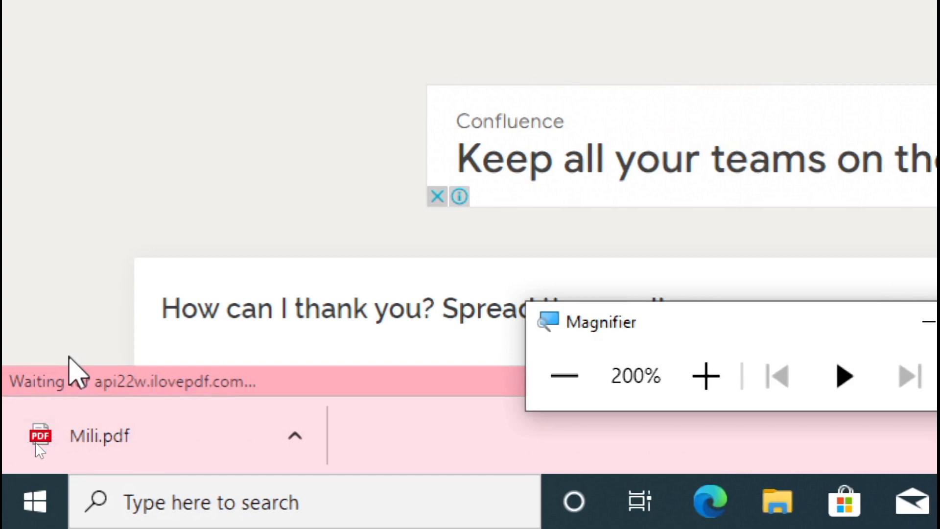
# - Open Mili.pdf from the download bar and view the CITA ONLINE EXAM DATE table at normal size
pyautogui.click(128, 447)
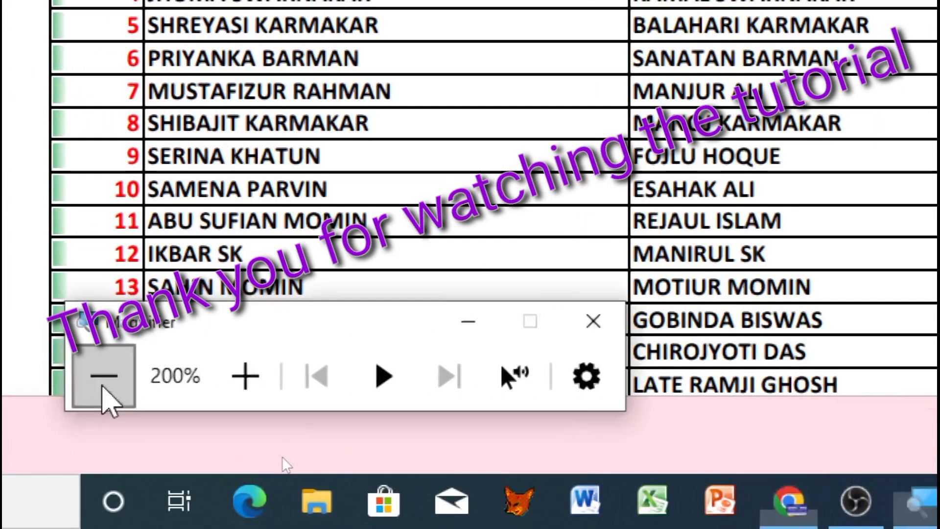
pyautogui.click(103, 384)
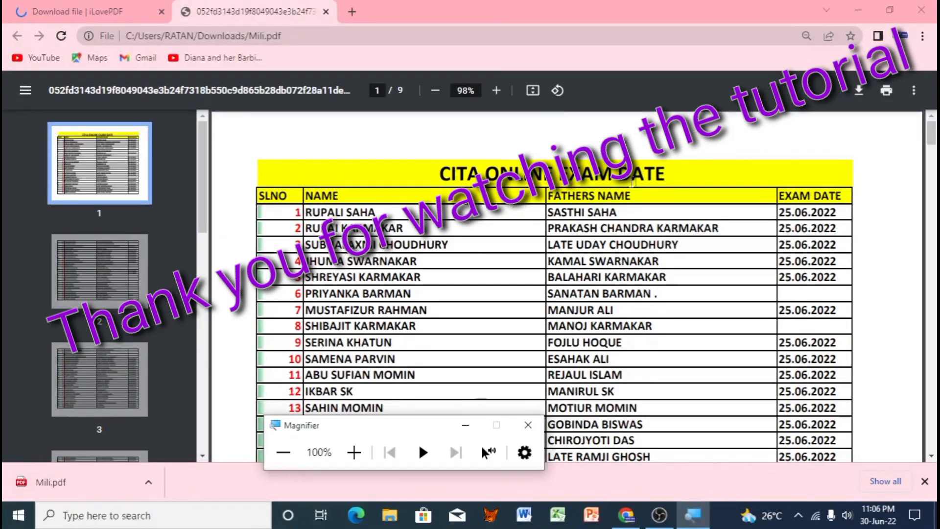